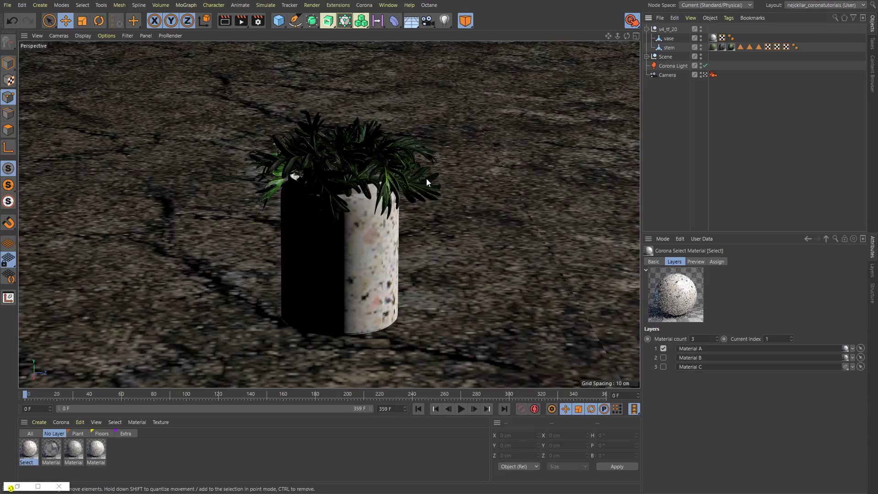
Look over the scene and its Corona Light, then bring up the interactive render and open the vase's Select material.
key("ctrl+shift+z")
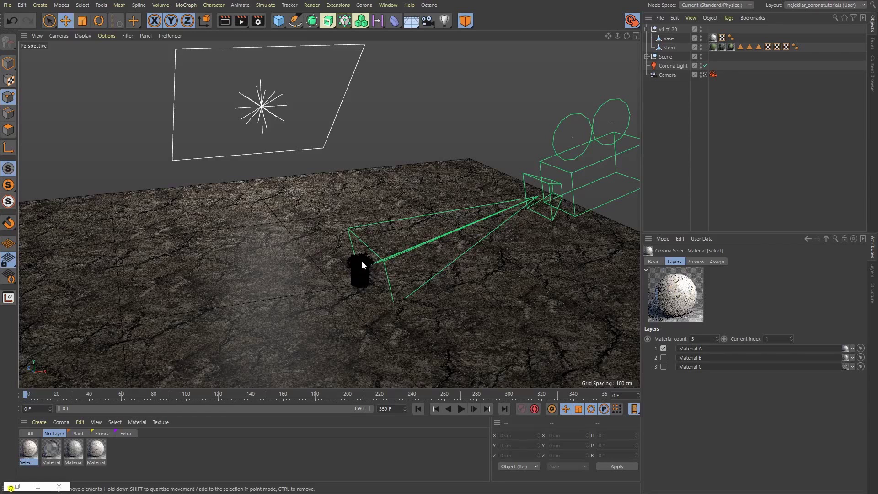
left_click(262, 109)
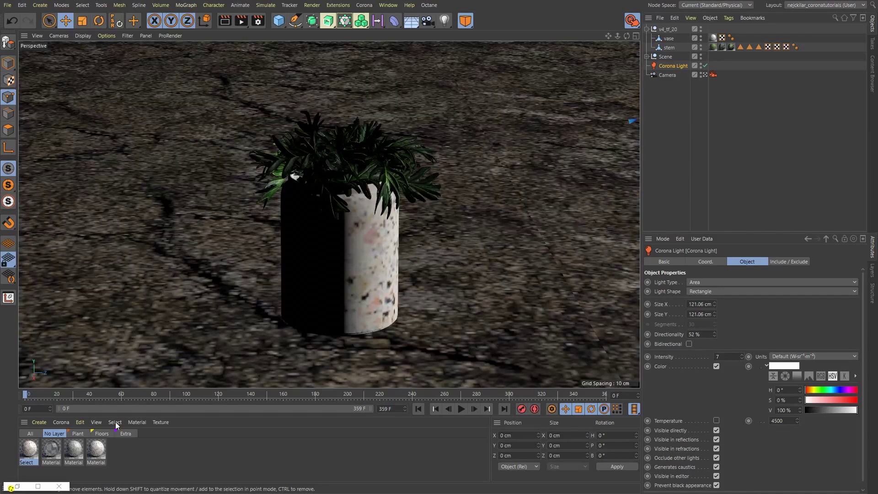
left_click(18, 487)
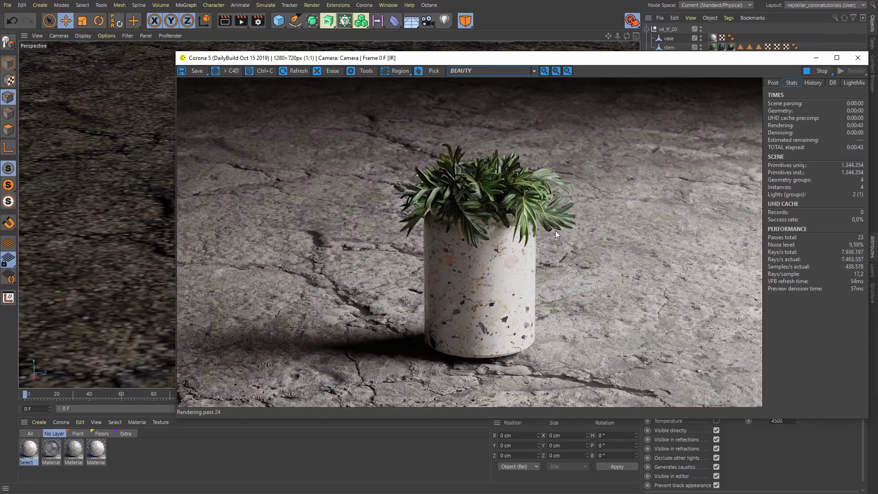
double_click(33, 453)
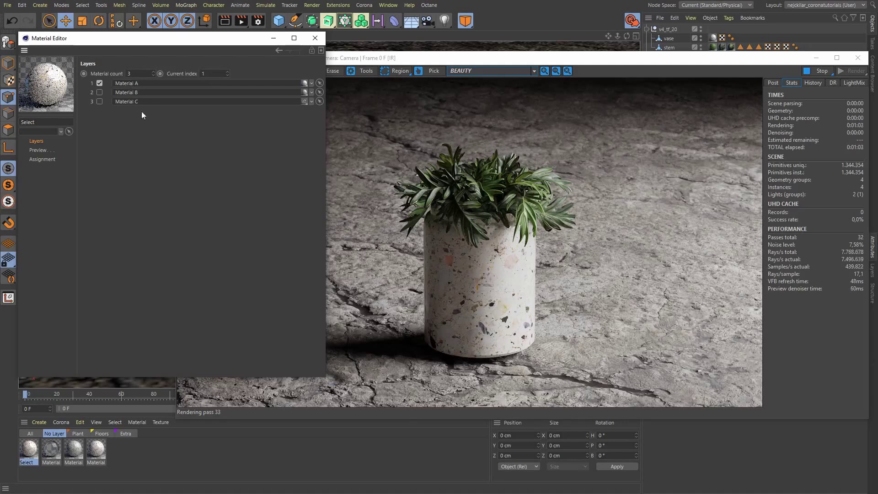
Compare the vase's looks in the render by activating Material B, Material C, Material B and finally Material A in the Select material.
left_click(100, 92)
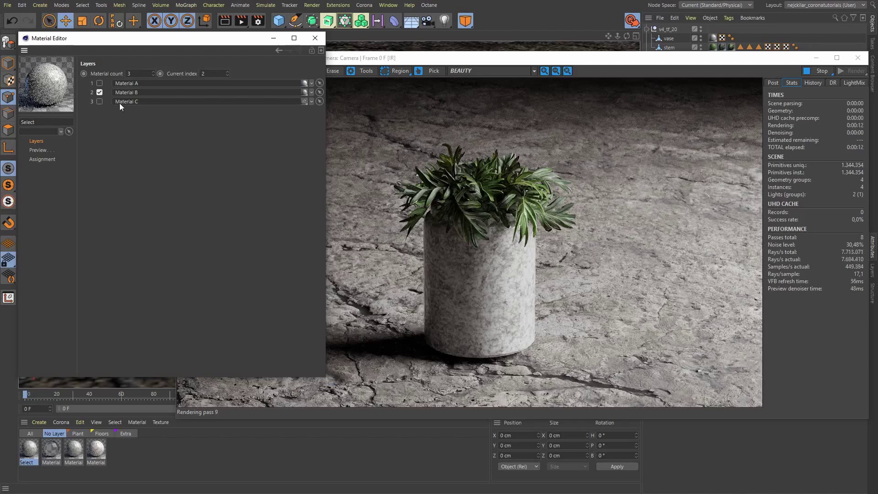
left_click(100, 102)
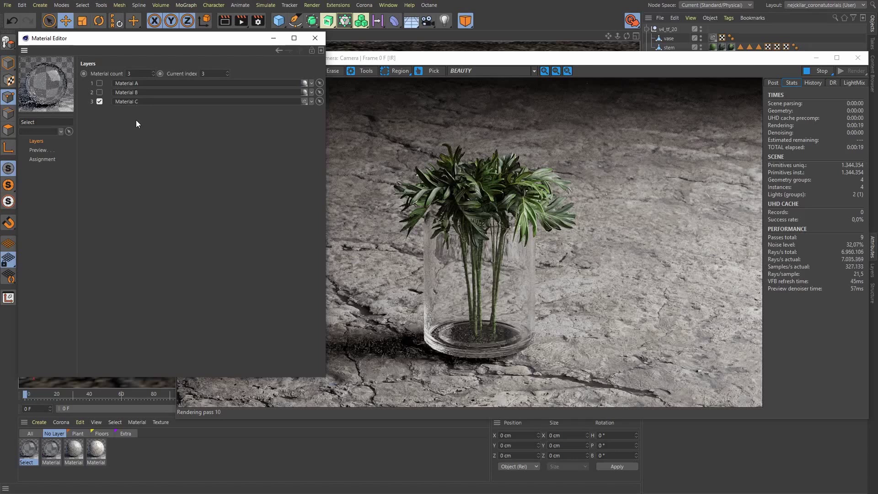
left_click(98, 93)
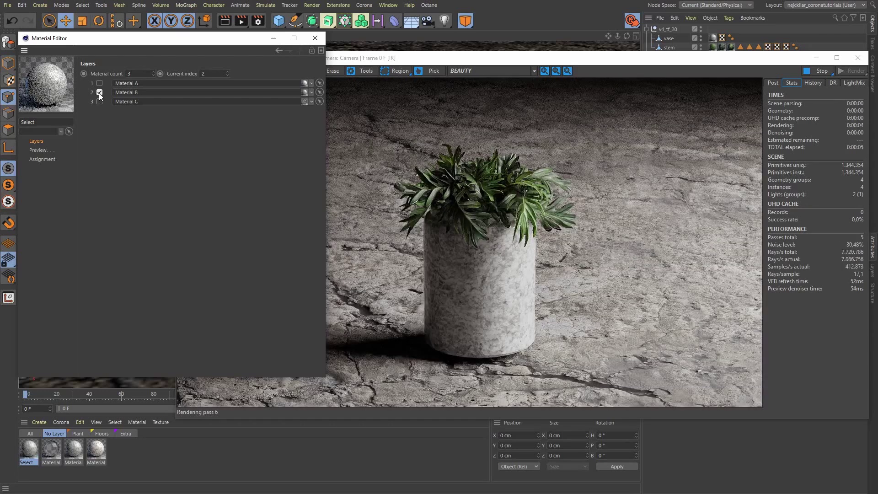
left_click(99, 83)
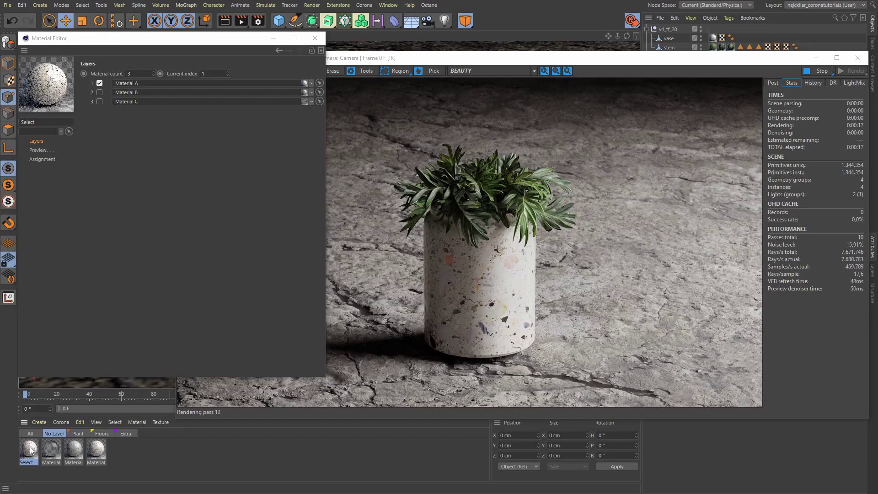
Delete the existing Select material, create a new Corona Select Material and apply it to the vase in its place.
key("Delete")
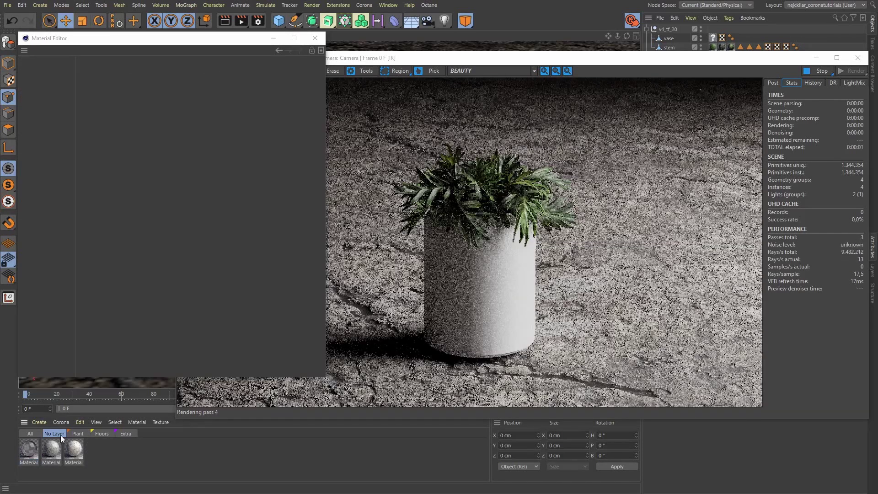
left_click(62, 423)
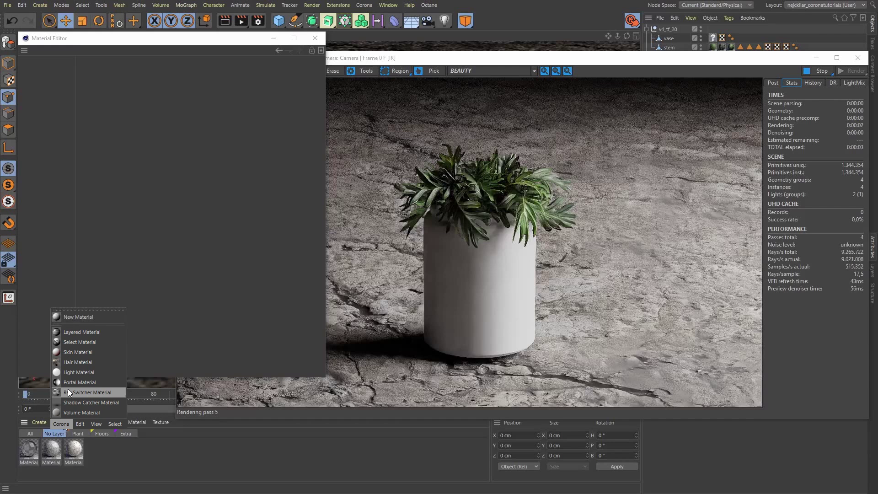
left_click(94, 345)
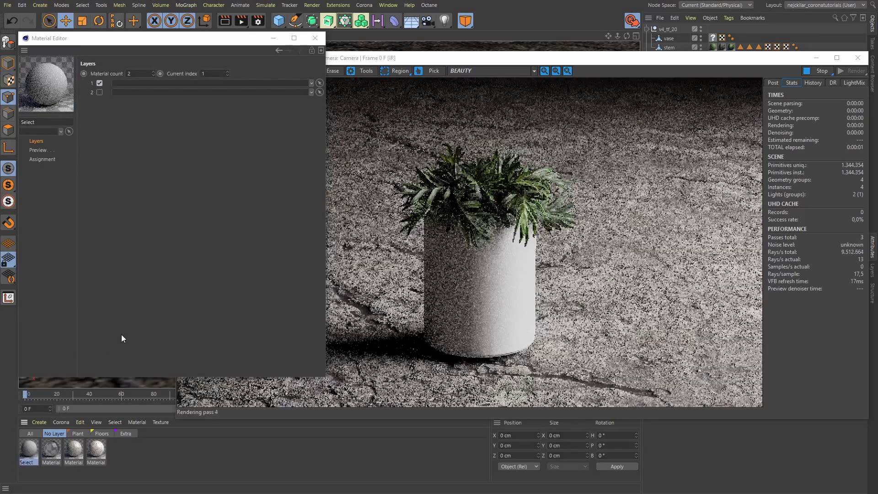
left_click_drag(27, 450, 714, 39)
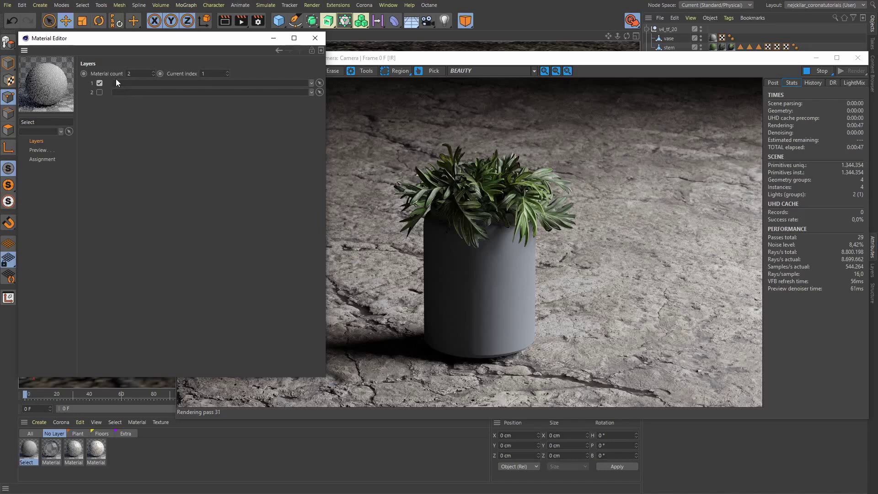
Set the Select material's count to 3, fill the slots with Material A, B and C, and test current index 2 and Material C.
left_click(153, 71)
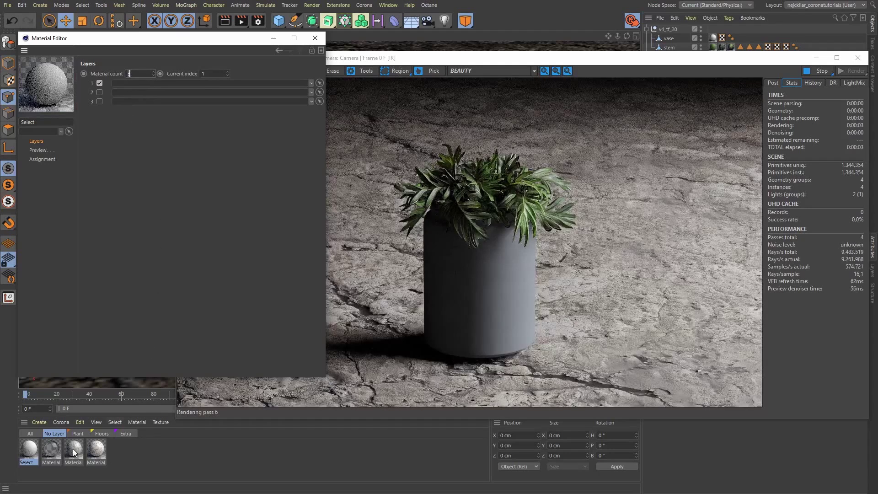
left_click_drag(73, 449, 130, 84)
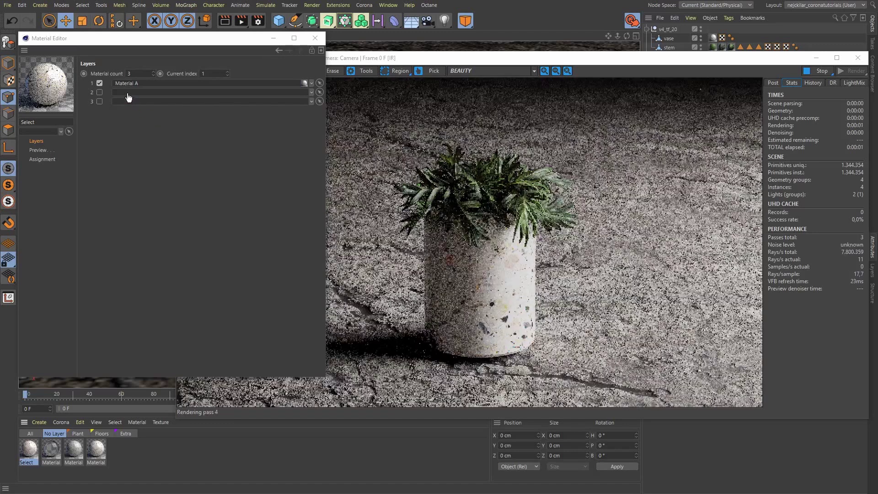
left_click_drag(97, 449, 132, 102)
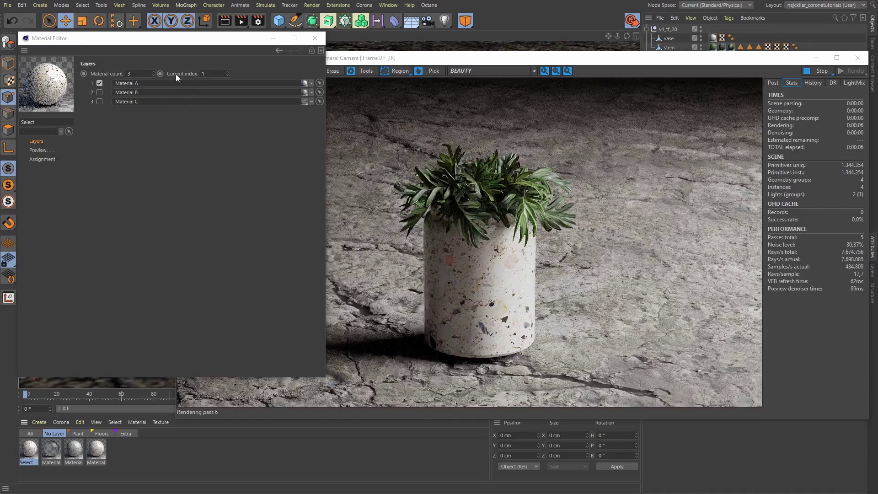
left_click(227, 71)
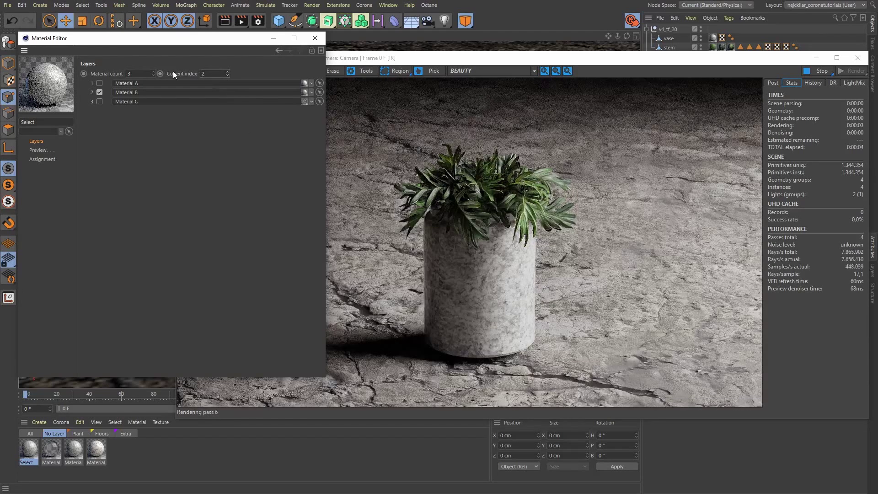
left_click(100, 102)
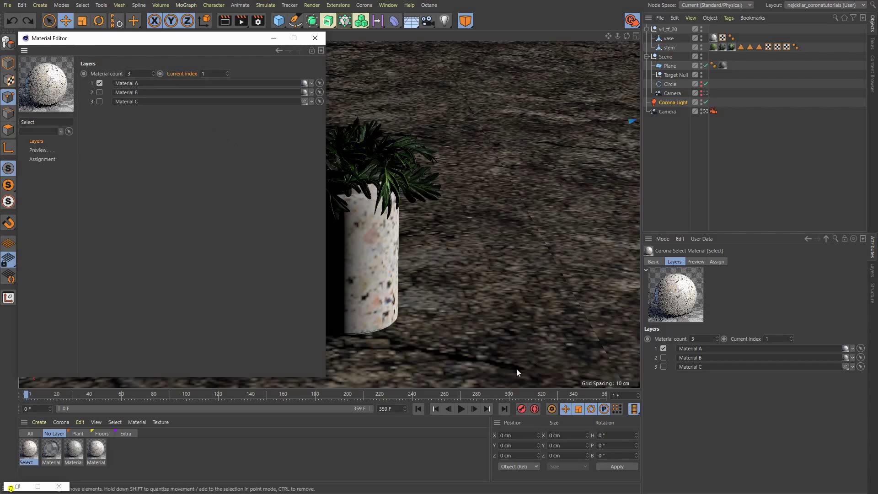
Keyframe the Select material's Current index with Material A at frame 0, Material B at frame 1 and Material C at frame 2.
left_click(638, 398)
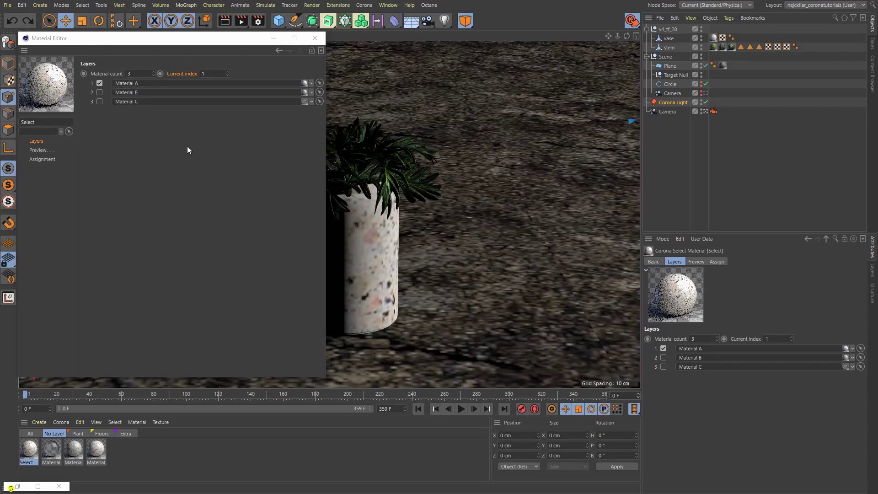
left_click(160, 74)
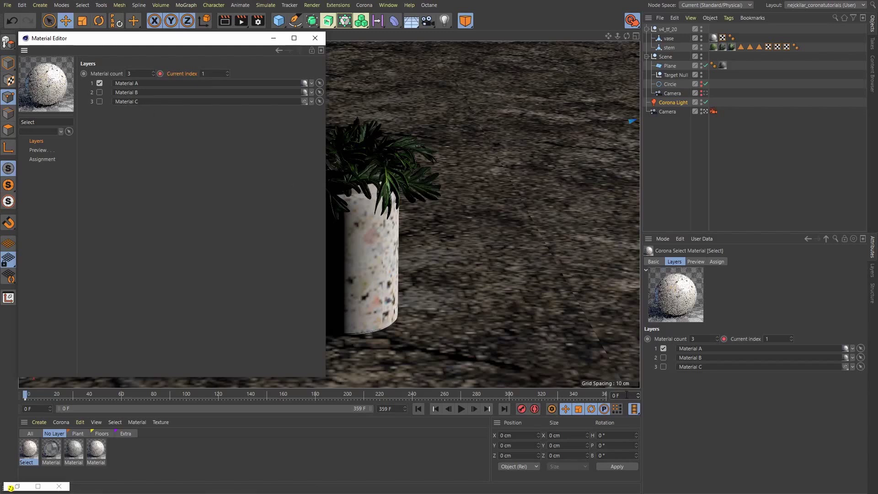
left_click(638, 393)
left_click(98, 92)
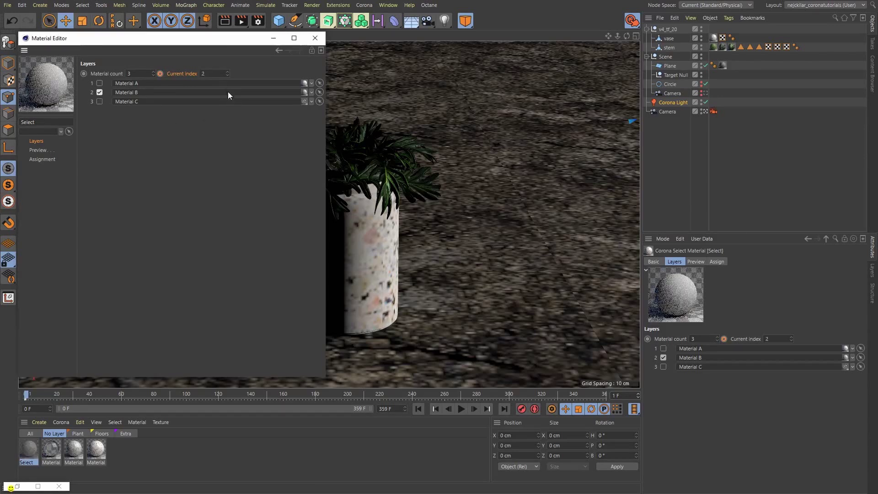
left_click(160, 73)
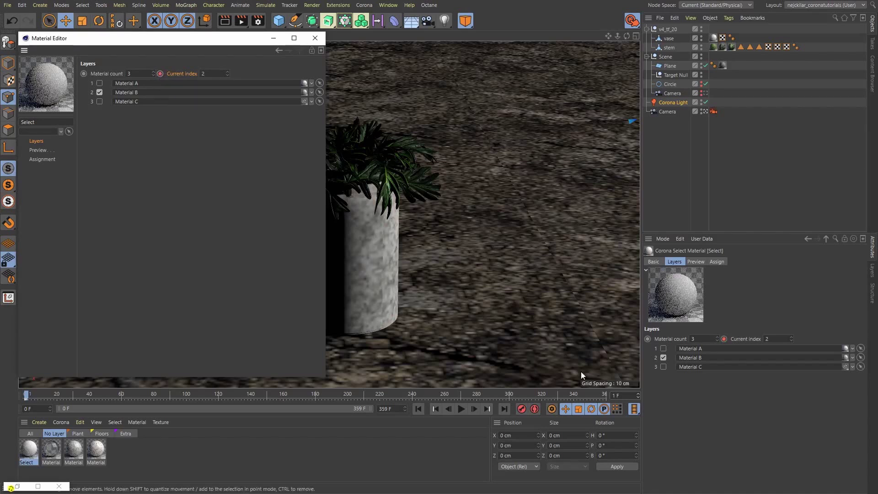
left_click(639, 393)
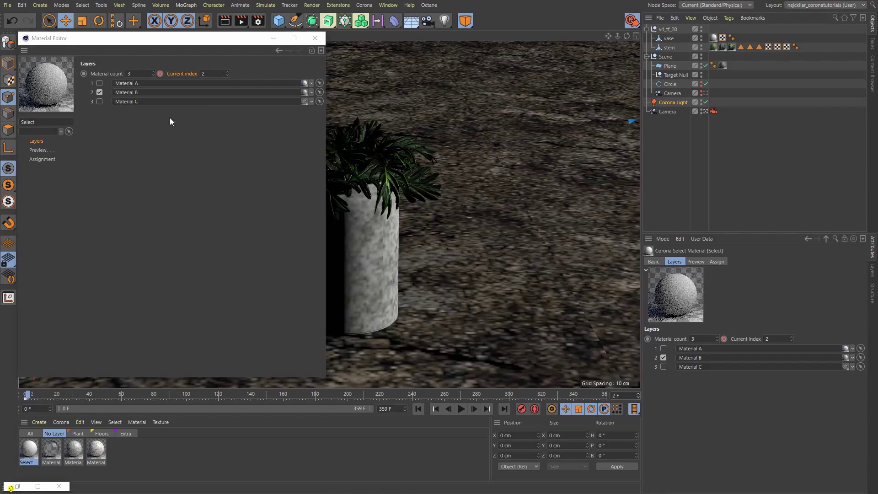
left_click(99, 102)
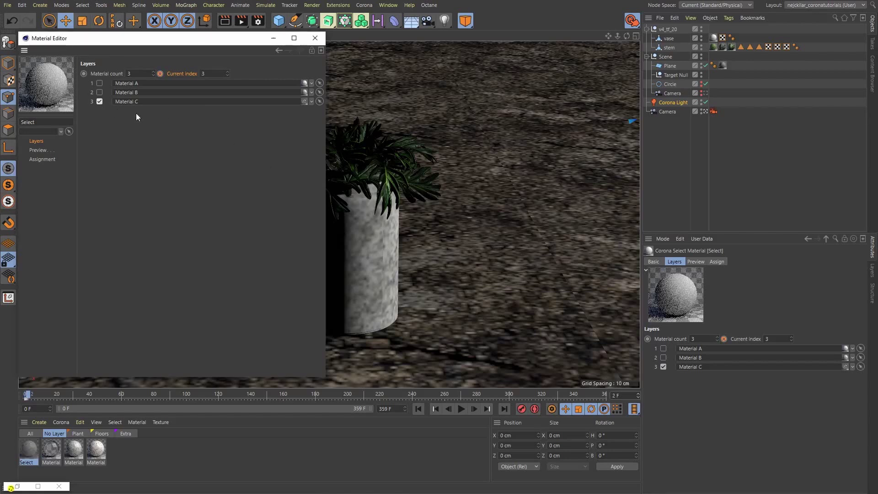
left_click(160, 73)
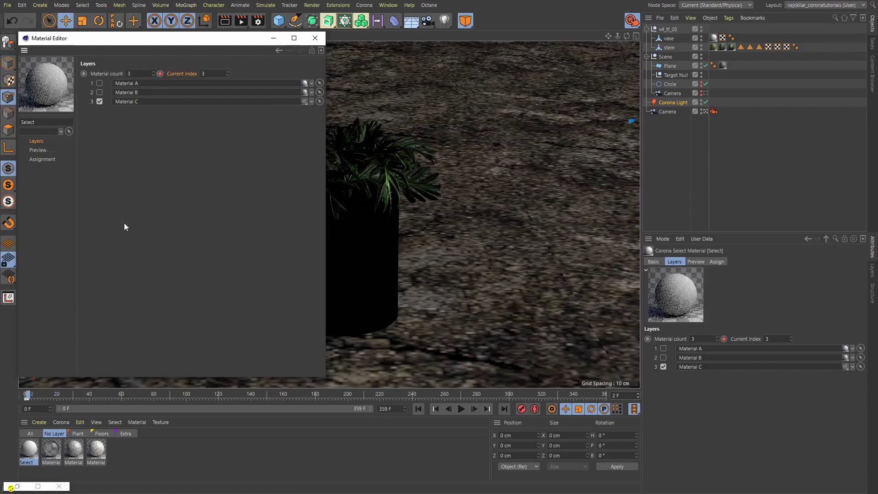
Check the animated vase material in the interactive render by stepping back from frame 2 to frame 0 and forward to frame 1.
left_click(18, 487)
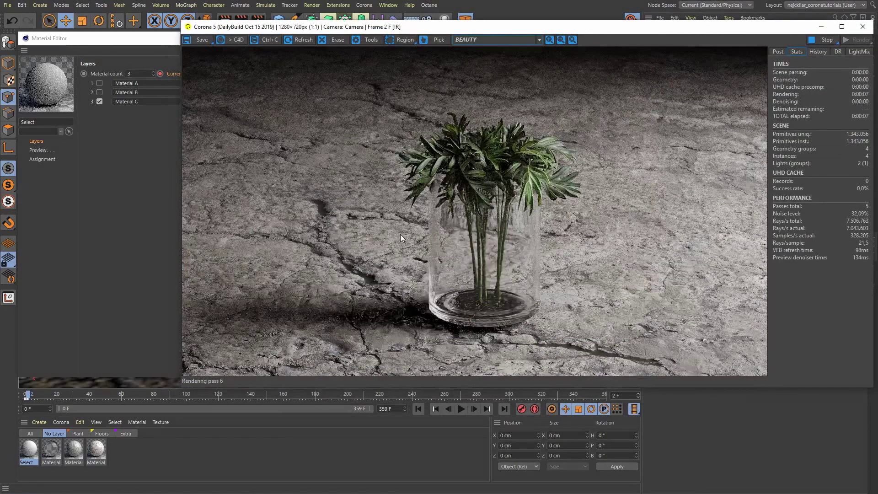
left_click(639, 398)
left_click(639, 398)
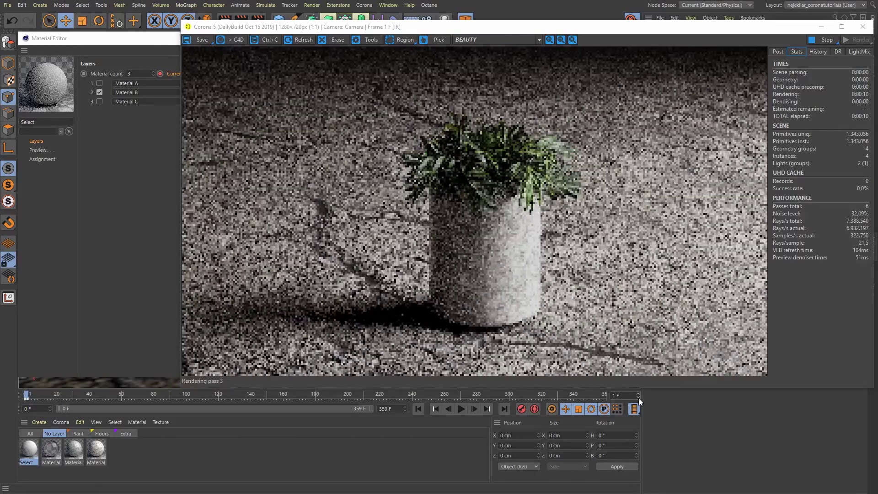
left_click(638, 397)
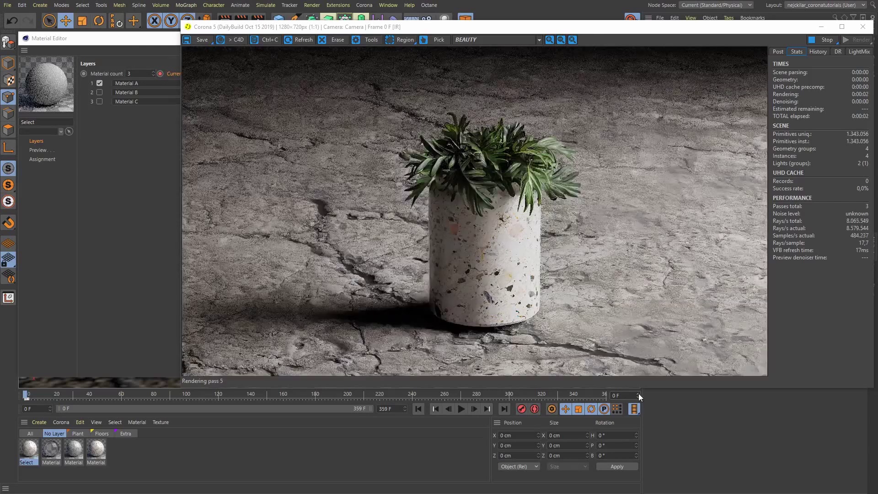
left_click(638, 393)
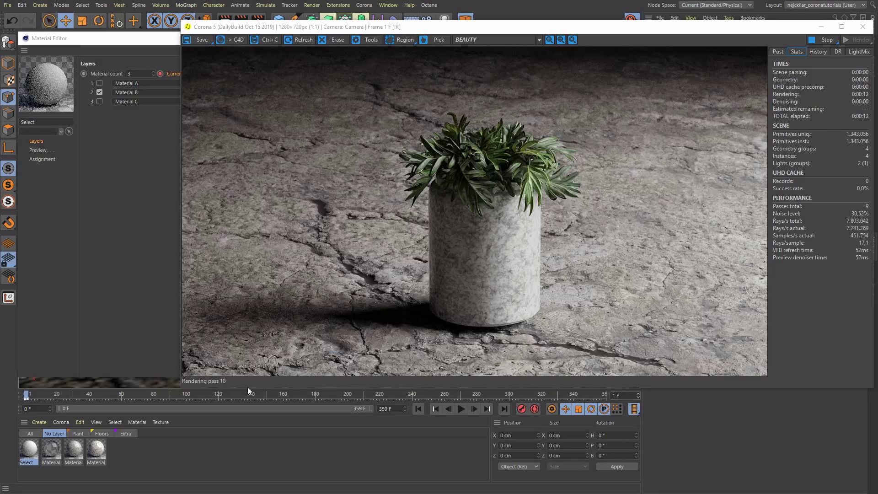
Create a second Corona Select Material and assign it to the Floors material layer.
left_click(103, 434)
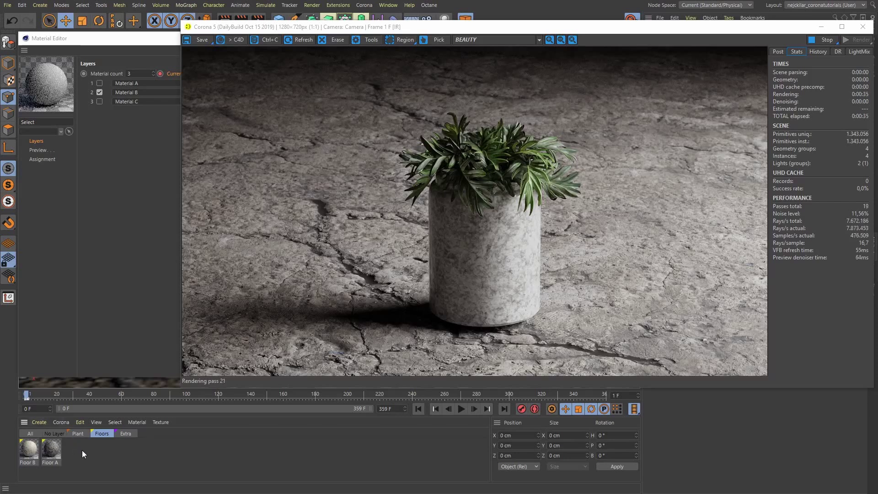
left_click(62, 424)
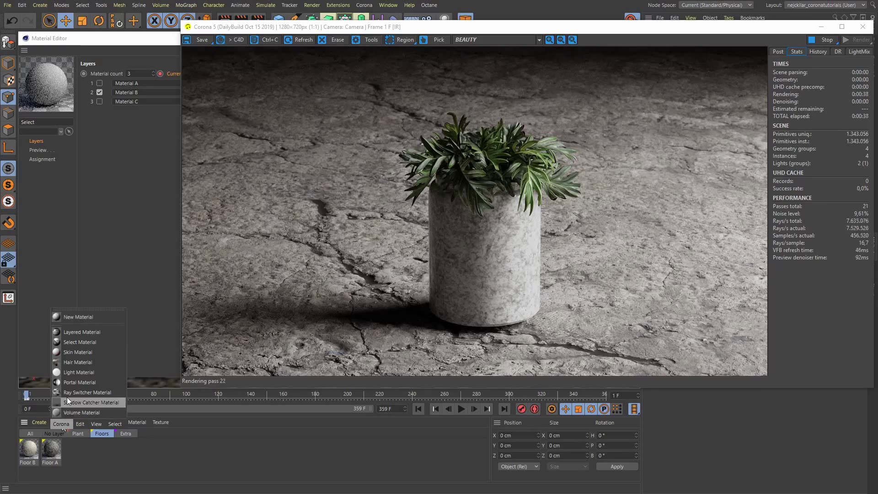
left_click(89, 344)
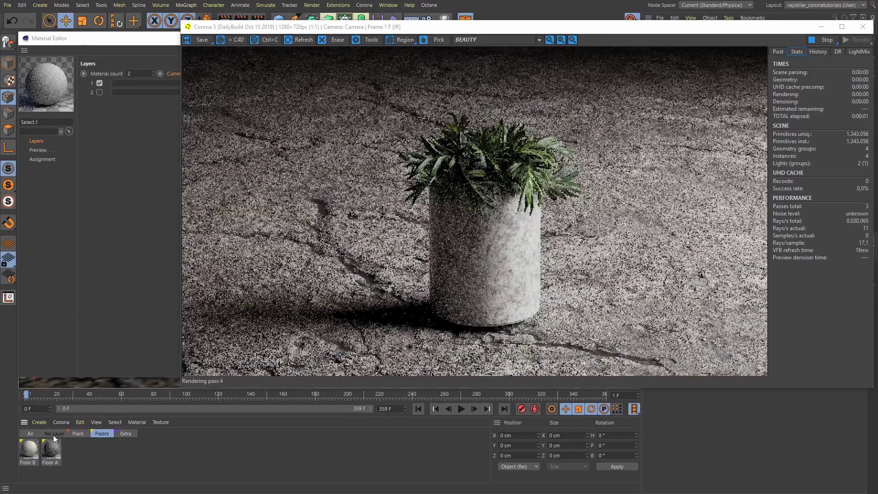
left_click(53, 435)
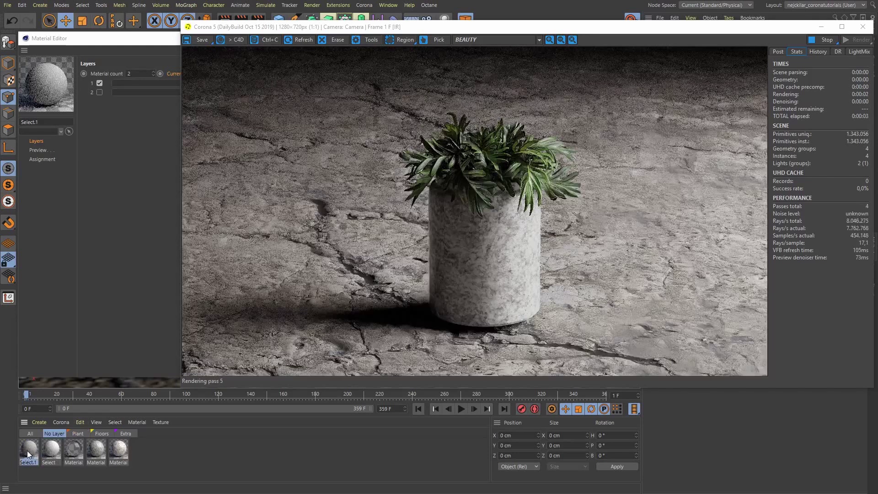
left_click(101, 433)
left_click_drag(51, 450, 25, 454)
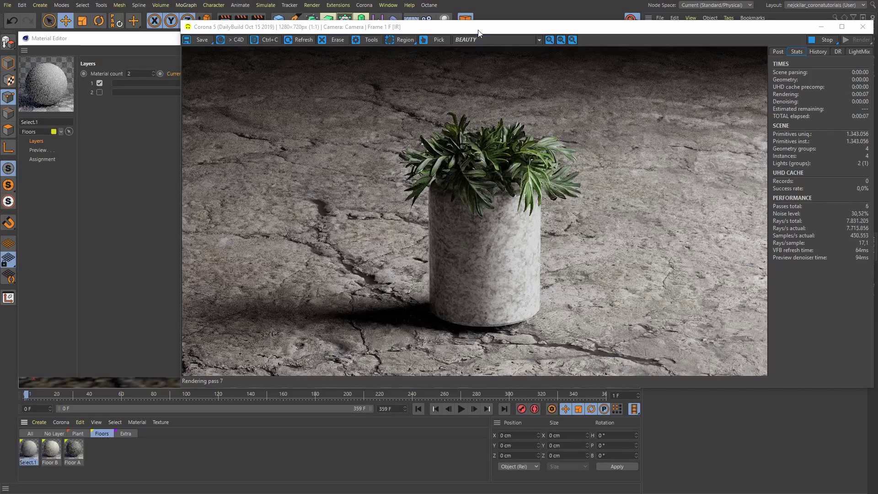
Apply the new Select material to the floor Plane, replacing its current material, and reposition the render window.
left_click_drag(478, 30, 477, 127)
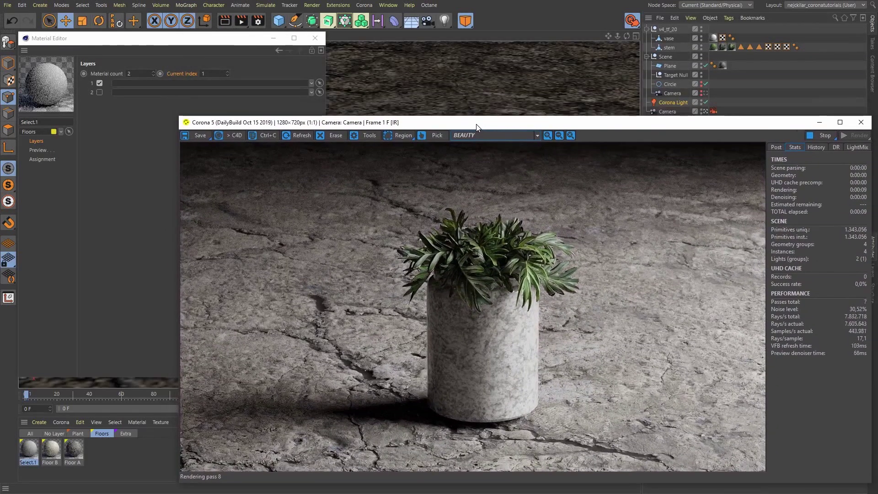
left_click_drag(31, 449, 726, 65)
left_click_drag(637, 124, 637, 49)
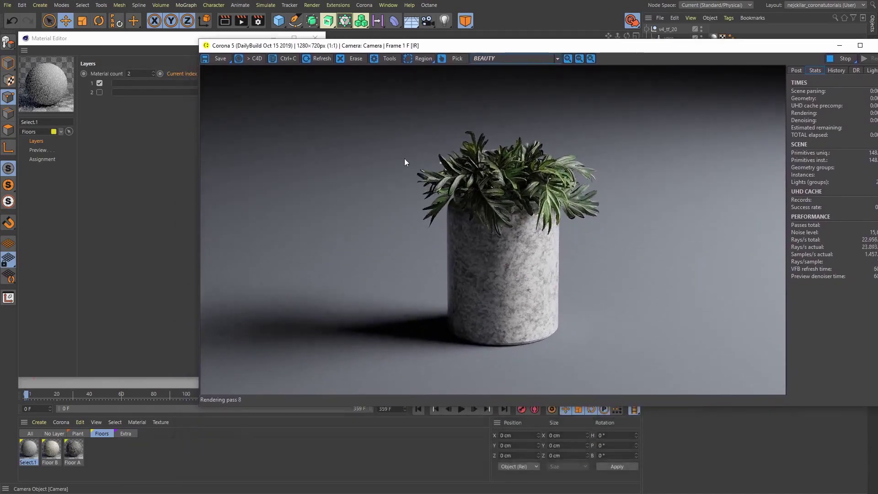
Assign Floor A to the floor Select material's first slot and Floor B to its second slot.
left_click(150, 176)
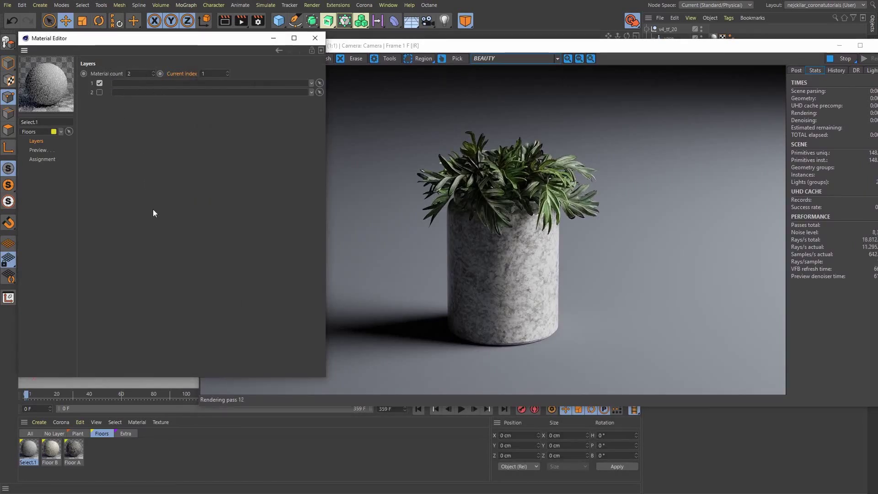
left_click_drag(72, 451, 126, 84)
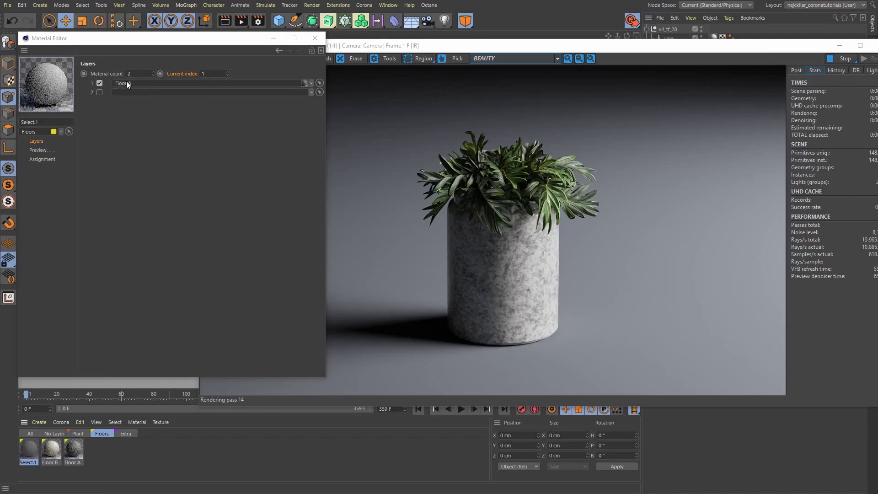
left_click_drag(51, 448, 138, 93)
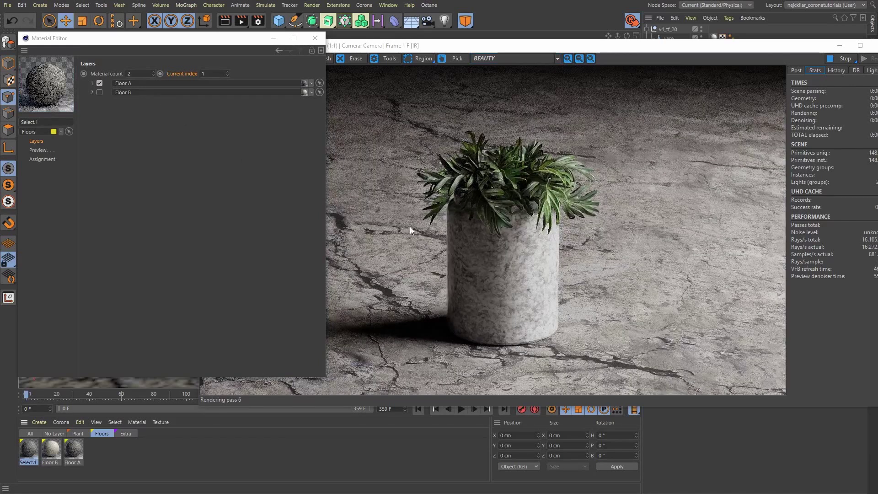
Keyframe the floor Select material's Current index with Floor B at frame 0 and Floor A at frame 1.
left_click_drag(512, 51, 504, 29)
left_click(638, 398)
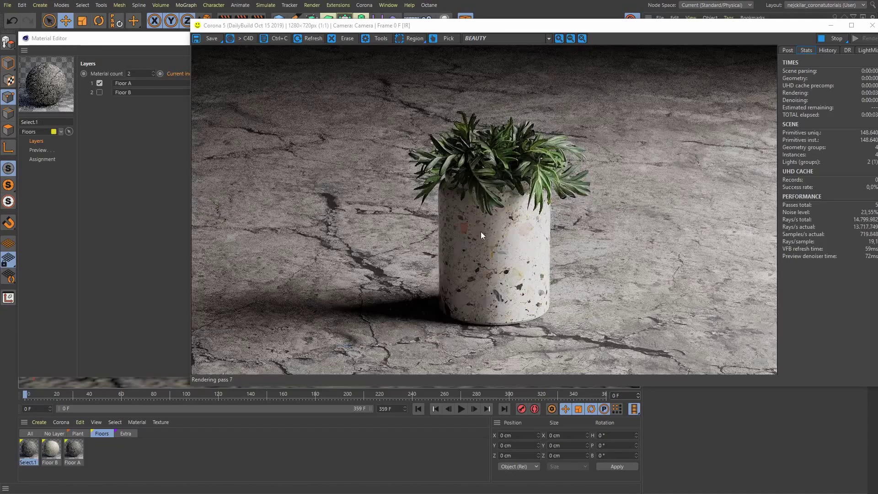
left_click(100, 93)
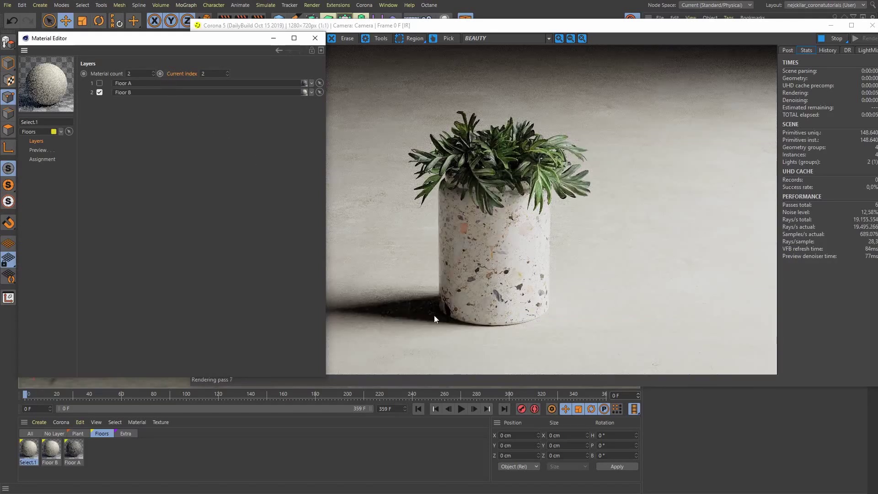
left_click(160, 74, "ctrl")
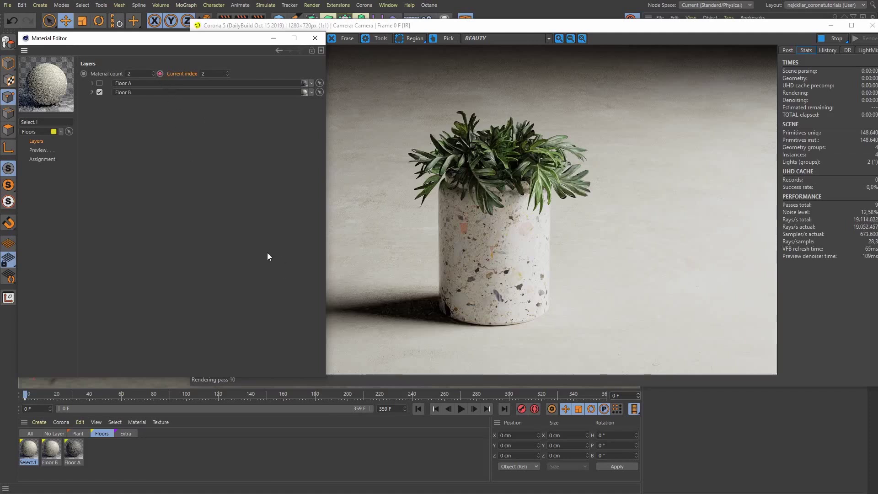
left_click(639, 395)
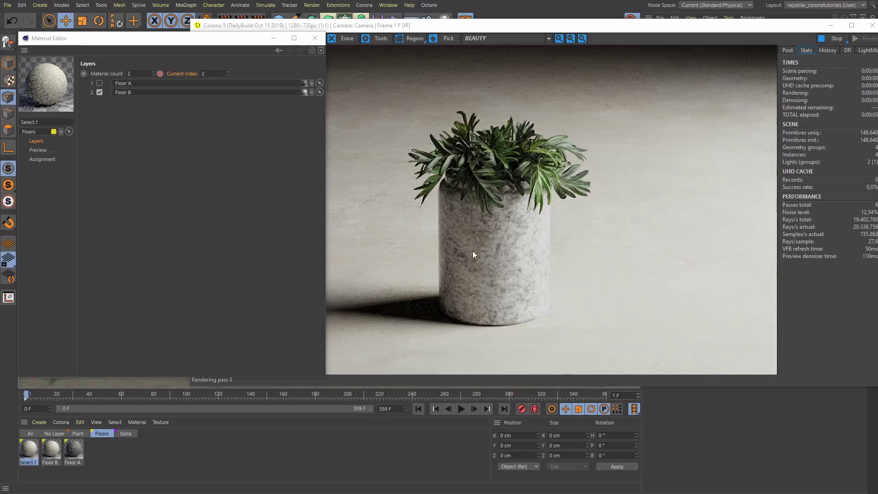
left_click(99, 83)
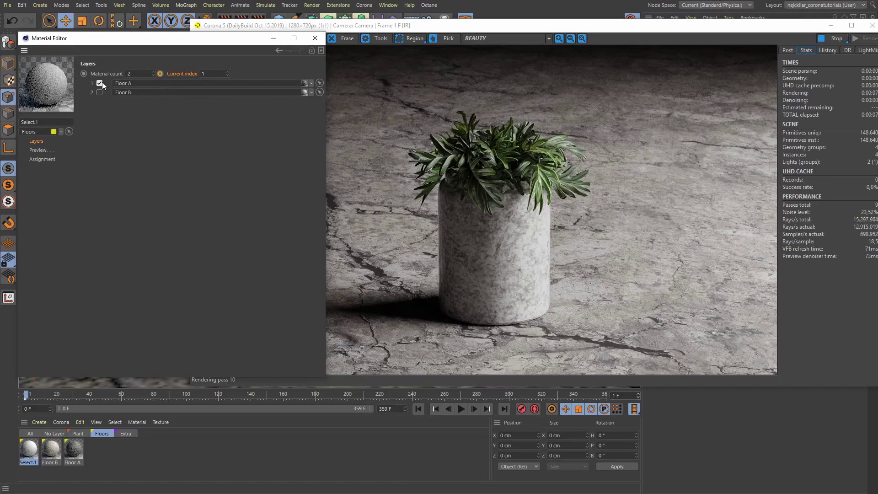
left_click(159, 74)
Check the combined vase and floor material animation in the interactive render at frames 0, 1 and 2.
left_click(638, 398)
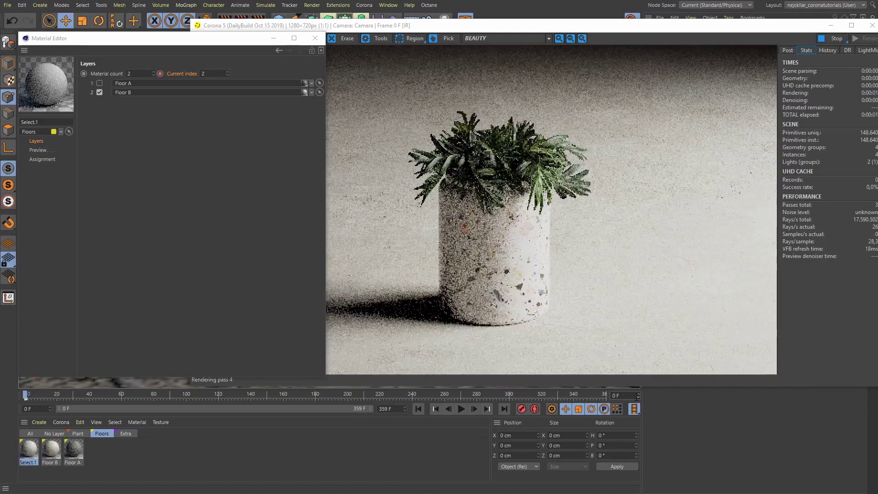
left_click(638, 393)
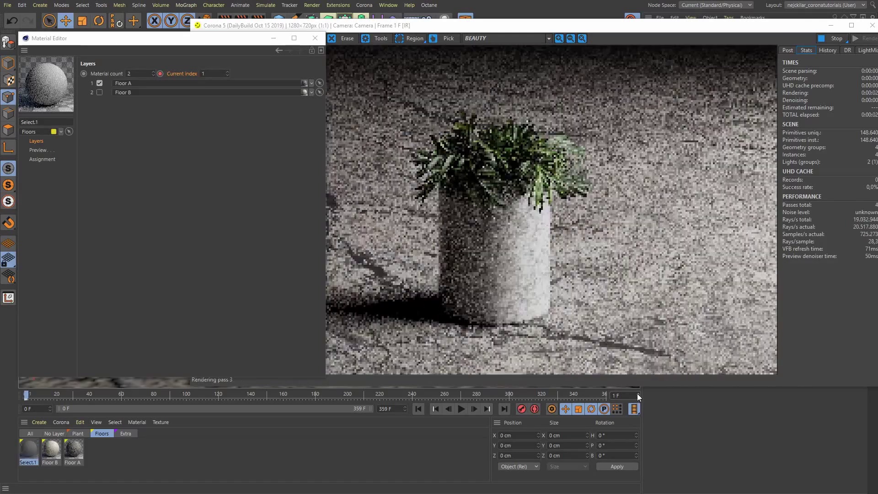
left_click(639, 394)
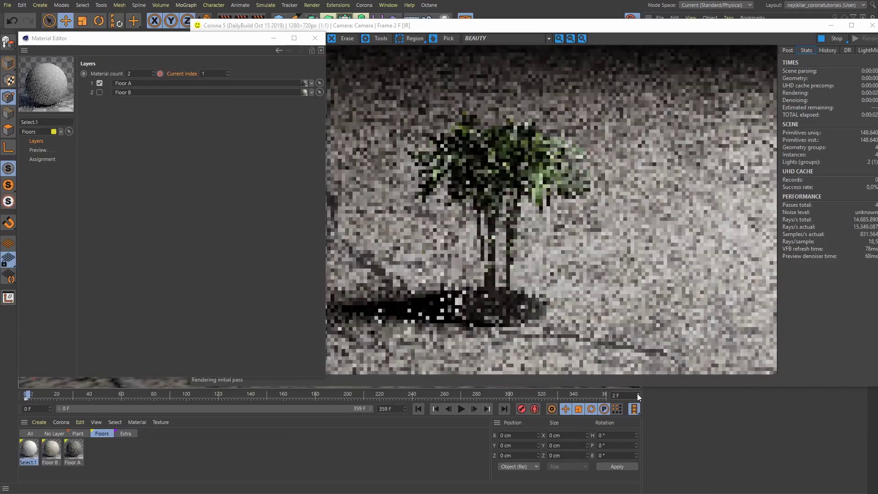
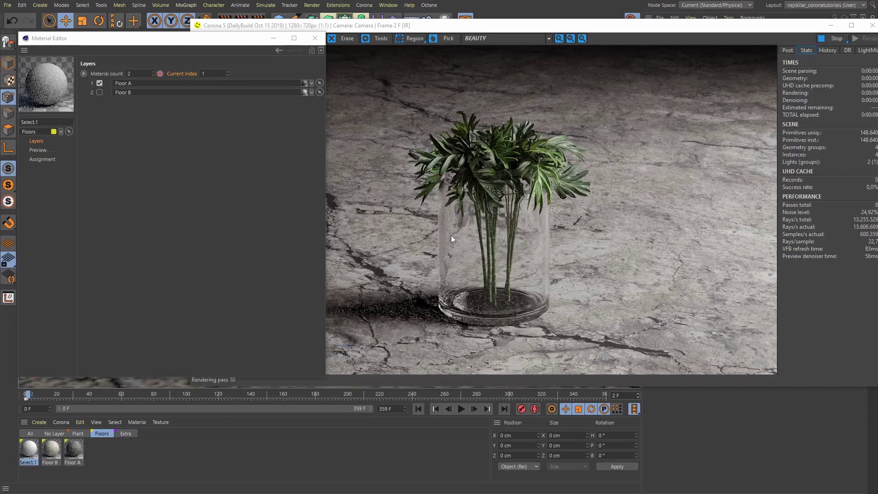
Set the render output's manual frame range from 0 to 3.
left_click(259, 20)
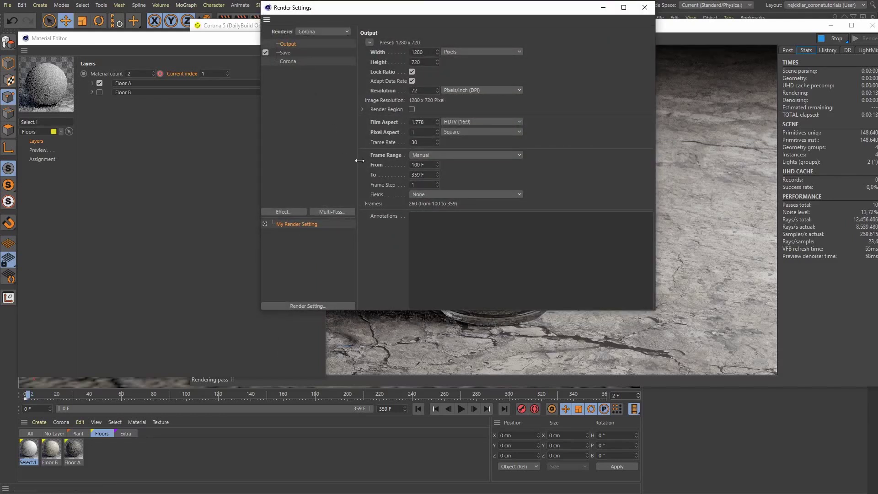
double_click(422, 164)
type("0")
key("Tab")
type("3")
key("Return")
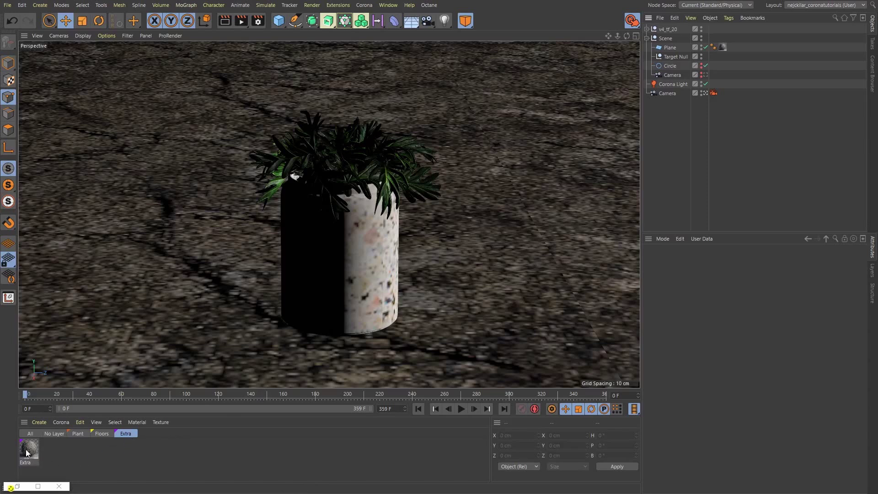
Open the Corona node material editor and load the Extra material's node network into it.
left_click(365, 6)
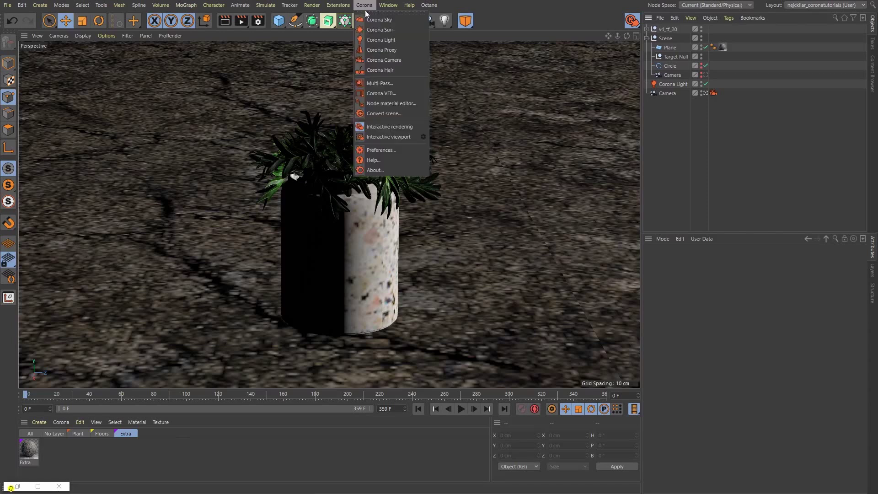
left_click(396, 105)
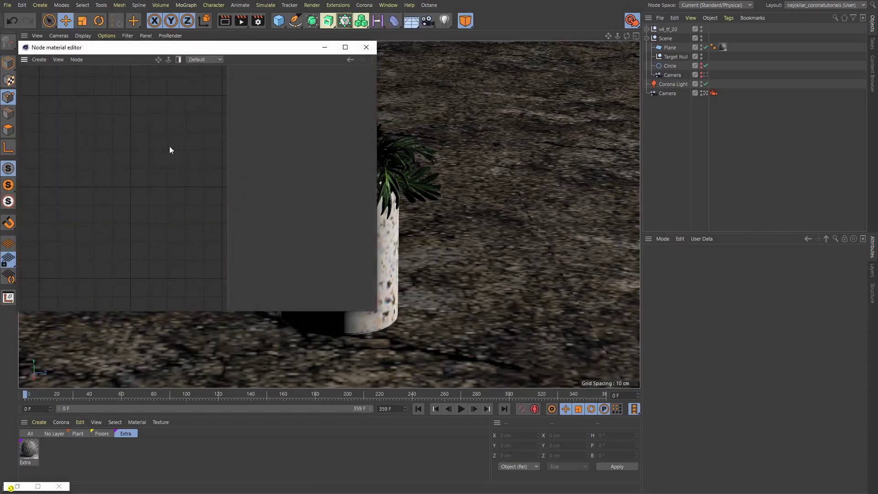
left_click_drag(31, 450, 177, 210)
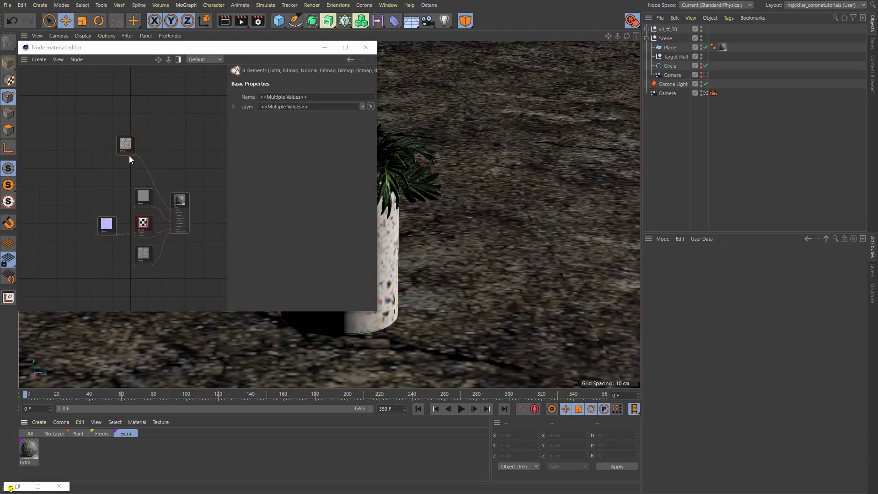
scroll(152, 190, "up", 5)
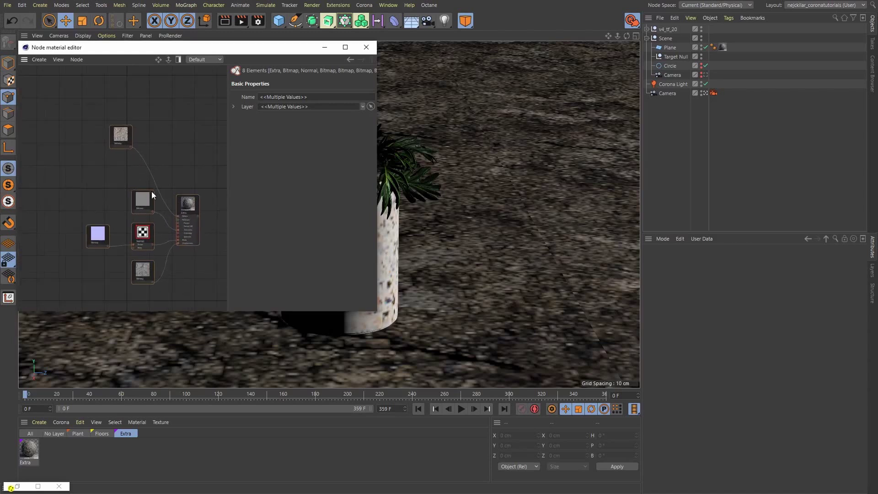
middle_click_drag(185, 200, 169, 185)
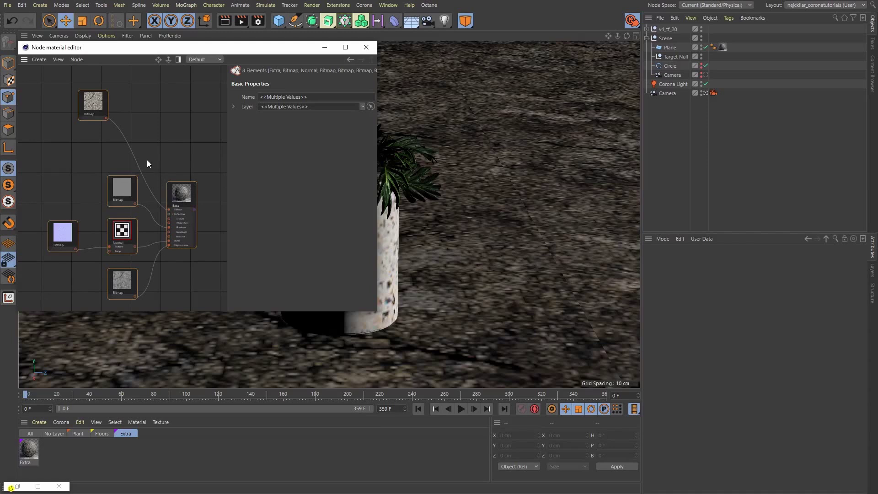
Add a Corona Select Shader node to the Extra material's network, in the empty area above the material node.
left_click(164, 136)
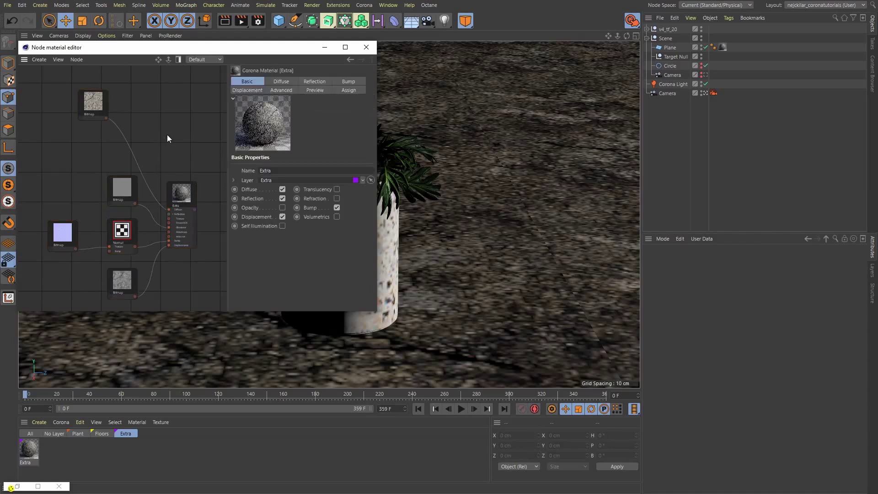
right_click(167, 135)
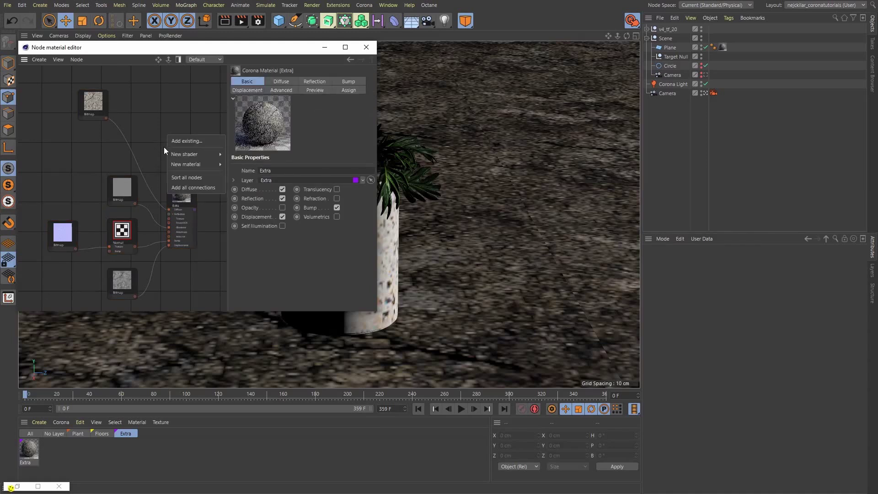
mouse_move(203, 156)
mouse_move(249, 284)
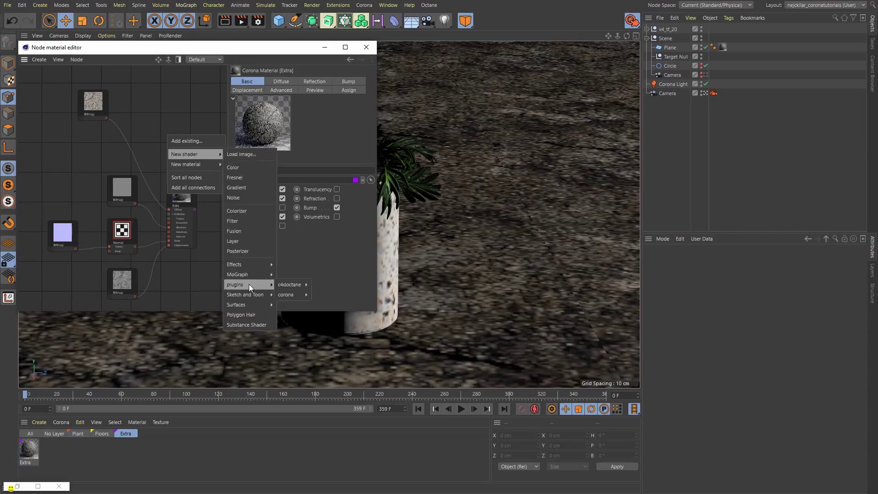
mouse_move(298, 295)
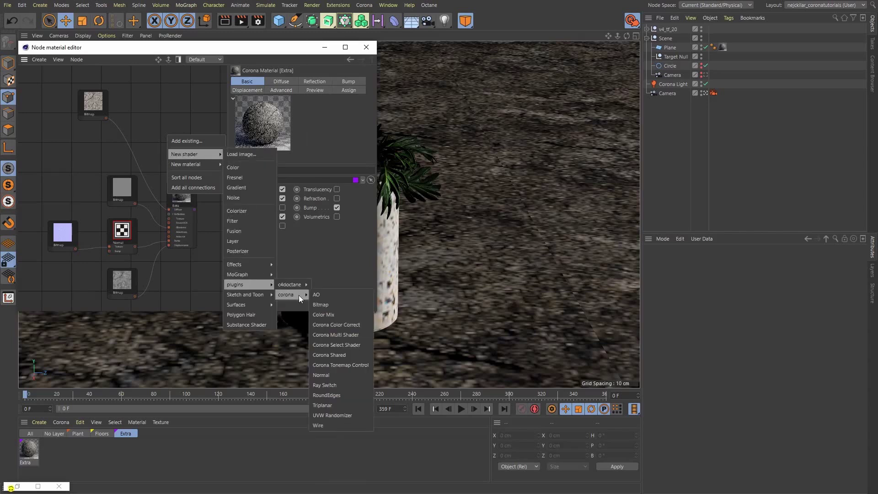
left_click(350, 346)
scroll(138, 158, "up", 2)
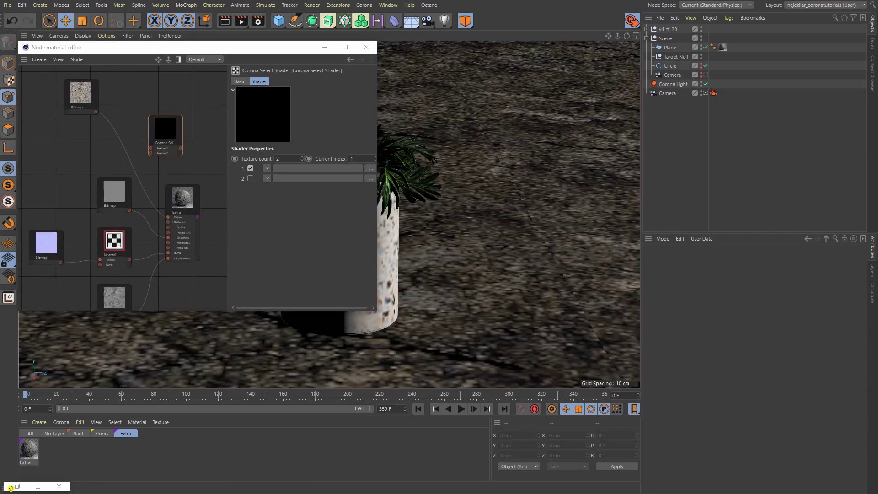
Import the rough_concrete_02_diffuse B and C image files as Bitmap nodes below the original diffuse bitmap.
left_click_drag(877, 215, 75, 134)
scroll(79, 119, "up", 2)
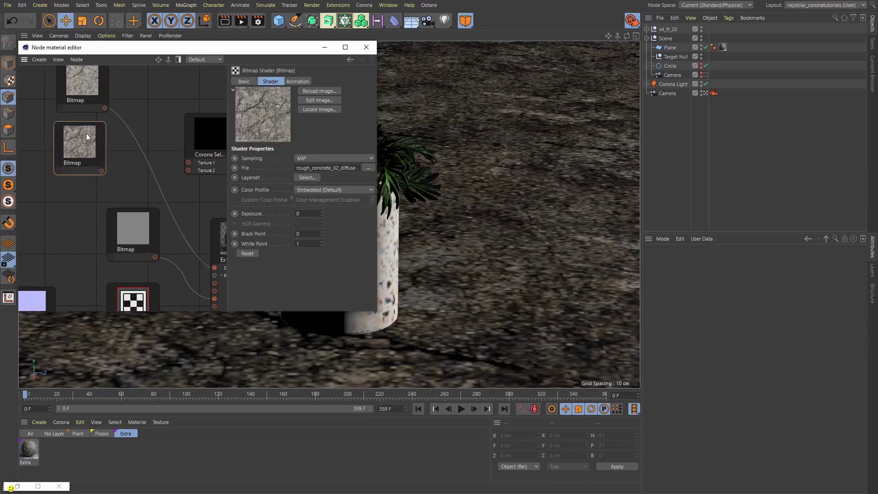
middle_click_drag(92, 130, 109, 153)
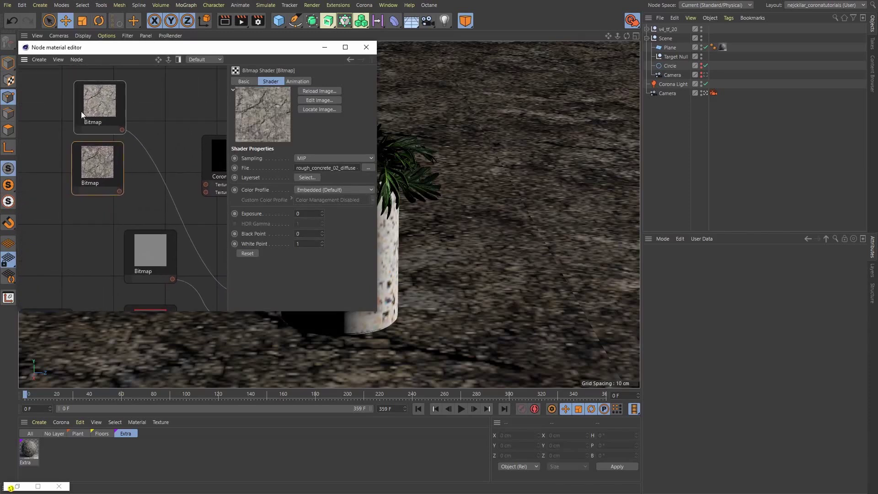
left_click_drag(877, 238, 96, 220)
scroll(158, 197, "down", 3)
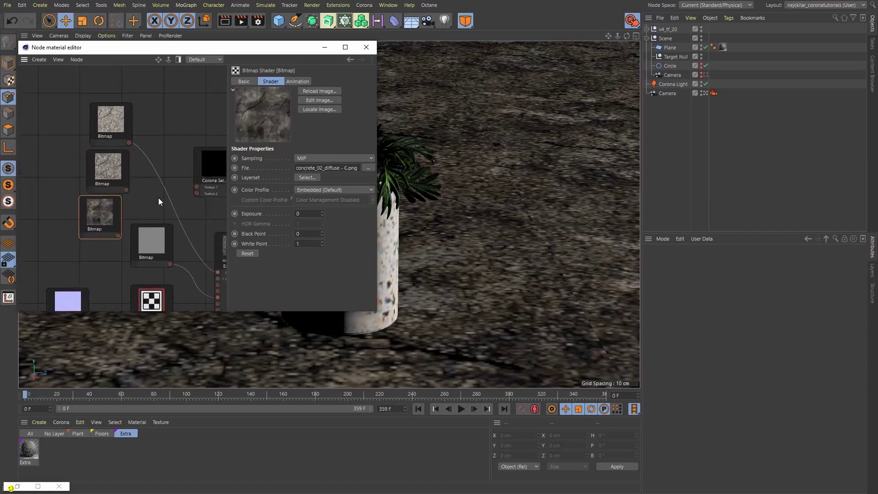
Connect the original diffuse bitmap to the Select shader's Texture 1 input and the B bitmap to Texture 2.
middle_click_drag(166, 207, 135, 202)
scroll(172, 203, "down", 2)
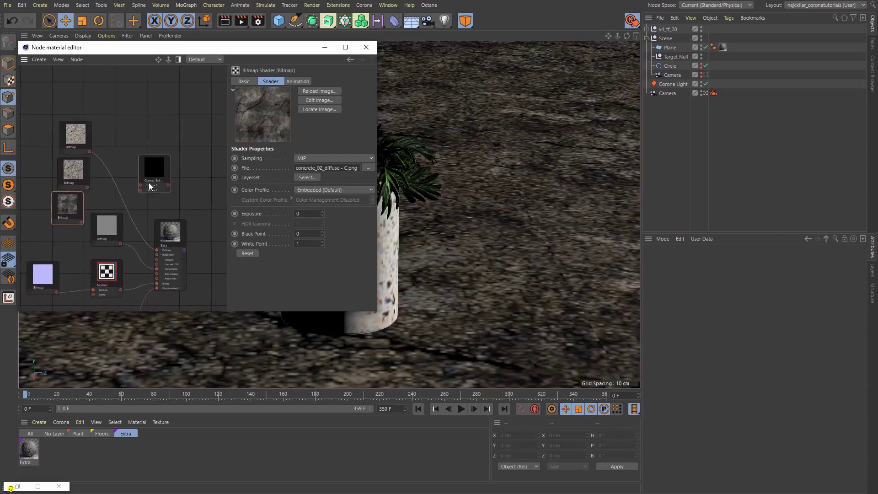
scroll(151, 187, "up", 2)
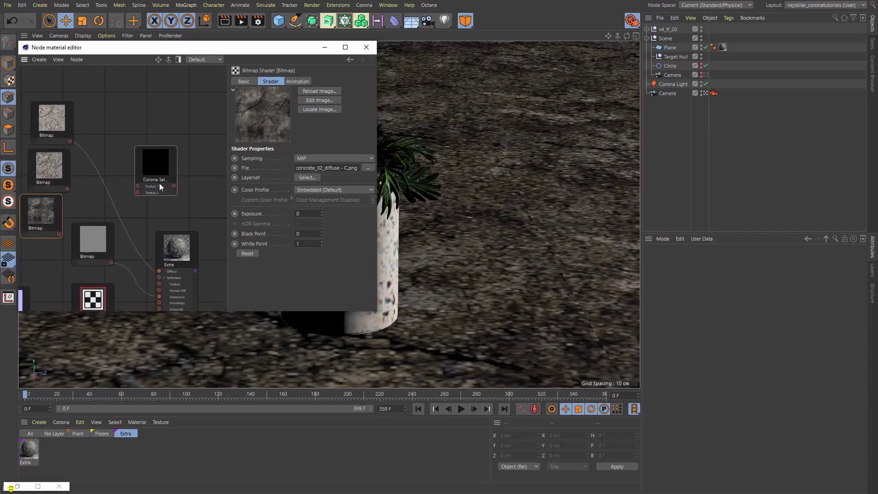
left_click_drag(71, 141, 141, 188)
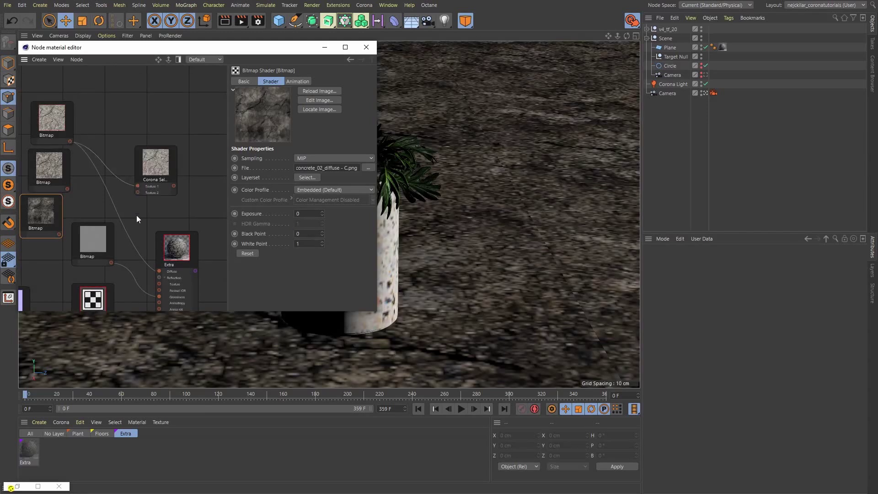
left_click_drag(67, 189, 137, 192)
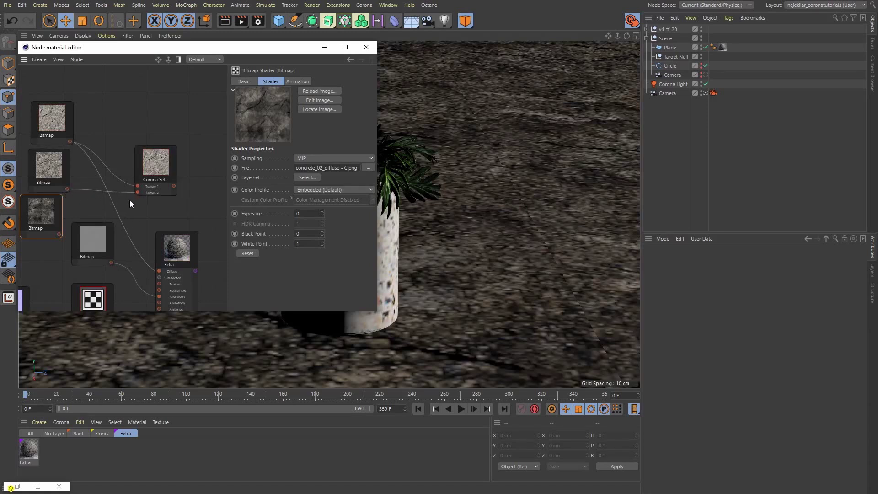
middle_click_drag(129, 201, 140, 193)
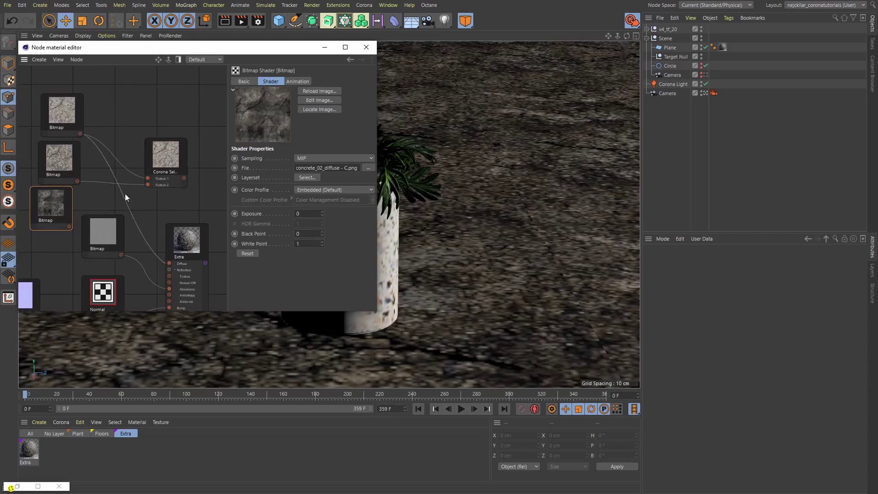
Set the Select shader's texture count to 3, connect the C bitmap to Texture 3, and move the shader node closer to the bitmaps.
left_click(172, 164)
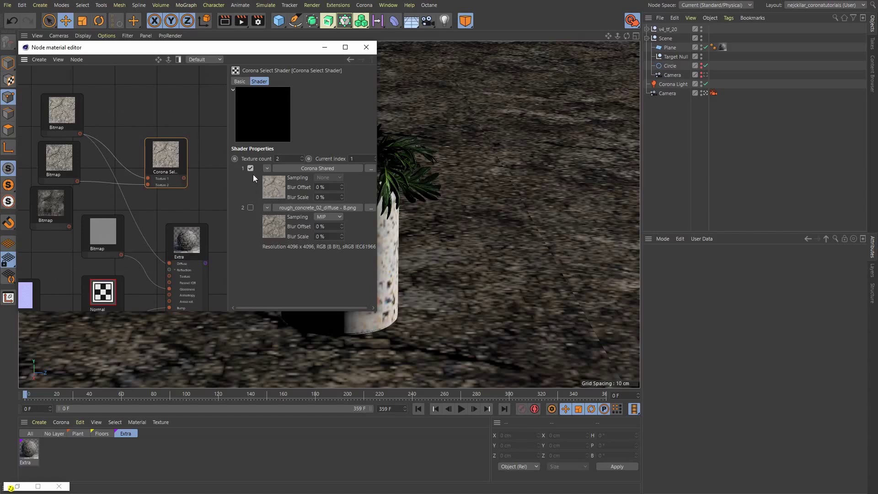
left_click(302, 157)
left_click_drag(69, 227, 148, 191)
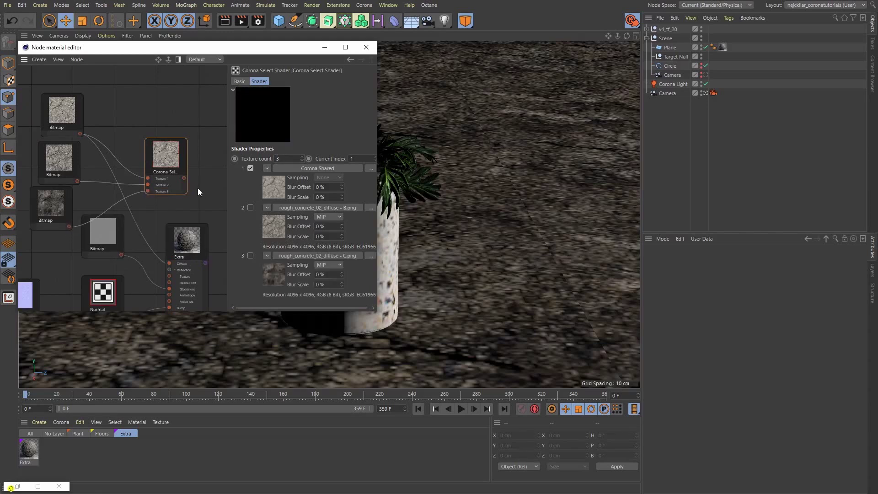
left_click_drag(183, 161, 144, 154)
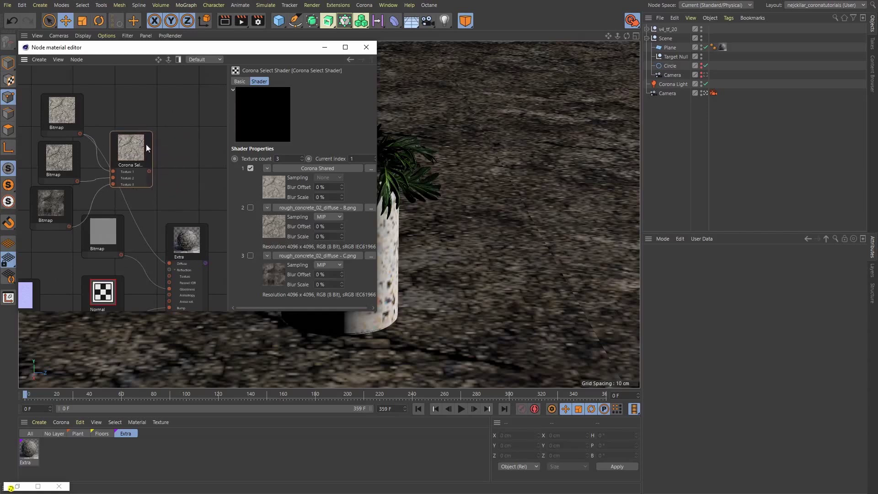
Connect the Corona Select shader's output to the Extra material's Diffuse input and show the interactive render beside the node editor.
scroll(142, 167, "down", 2)
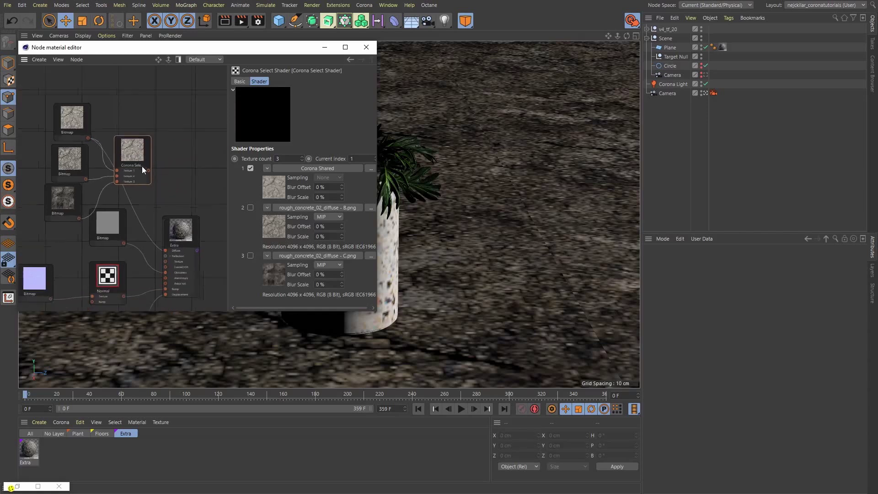
left_click_drag(147, 170, 164, 246)
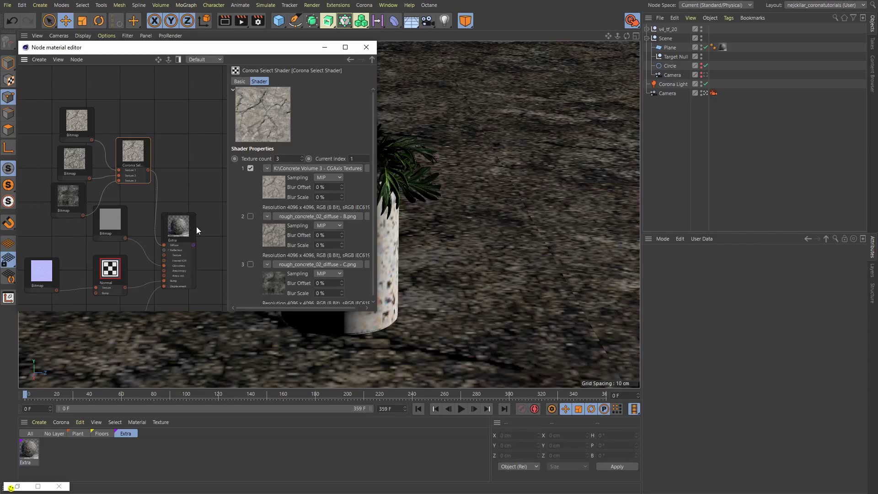
left_click(17, 487)
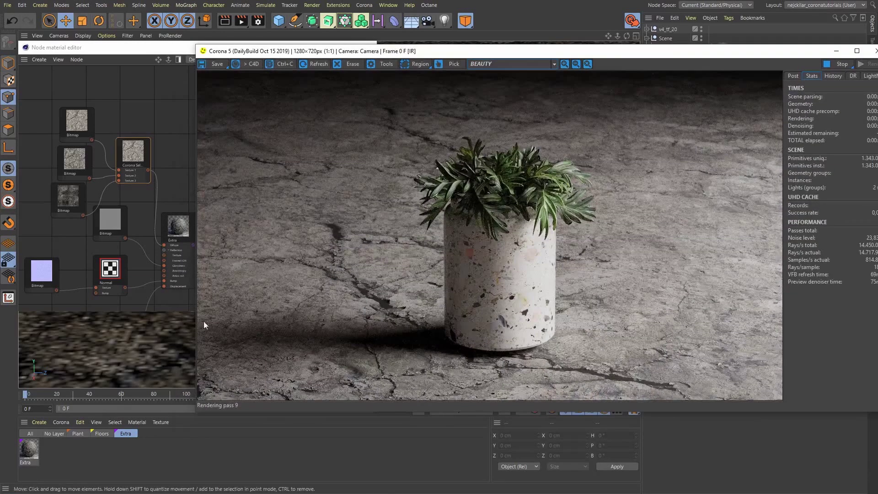
left_click(169, 72)
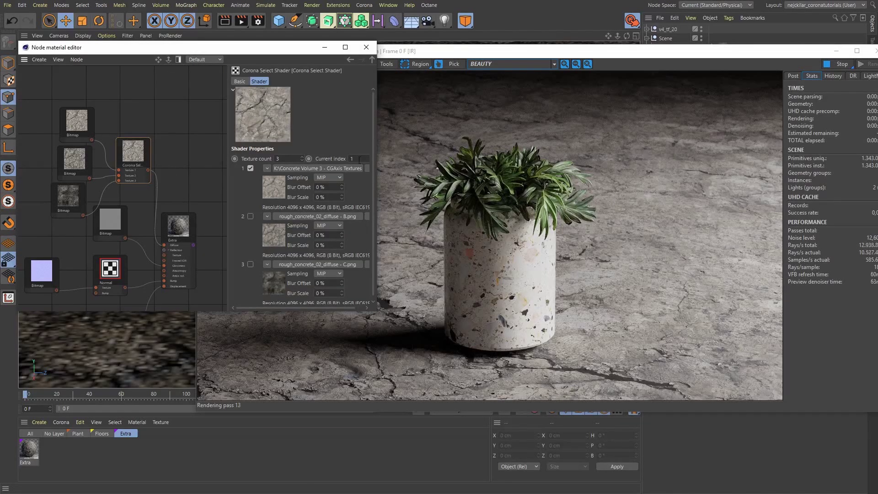
Widen the shader's settings area and compare textures 2 and 3 on the floor, leaving texture 2 active.
left_click_drag(227, 195, 212, 197)
left_click(234, 216)
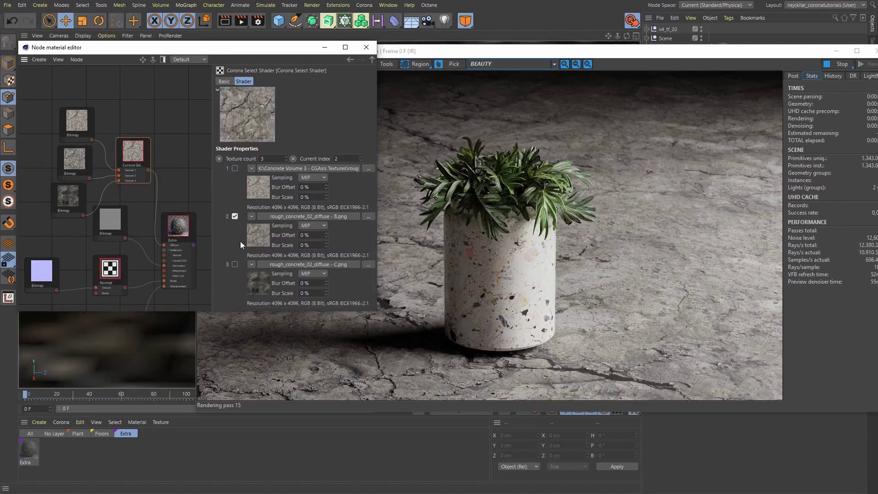
left_click(234, 265)
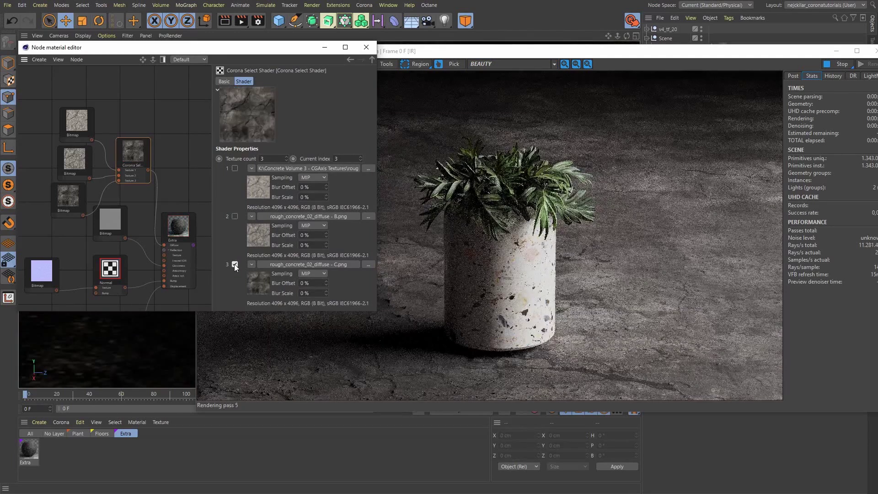
left_click(235, 217)
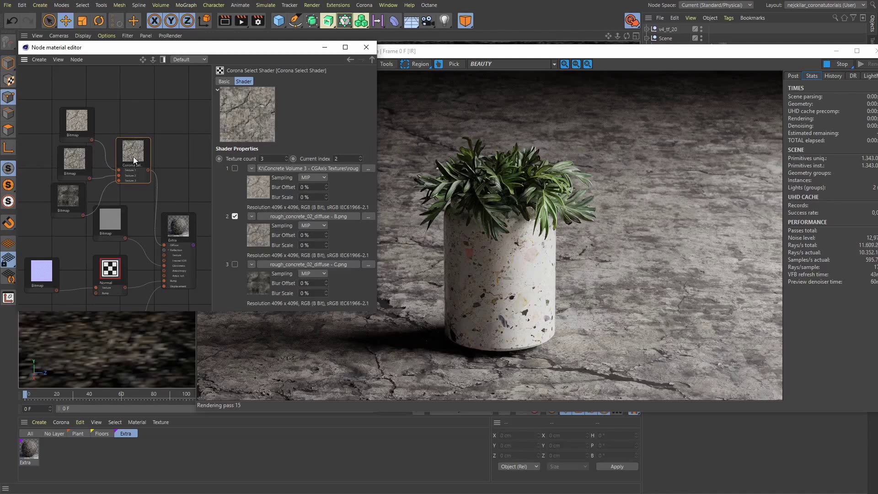
left_click(424, 125)
left_click(183, 165)
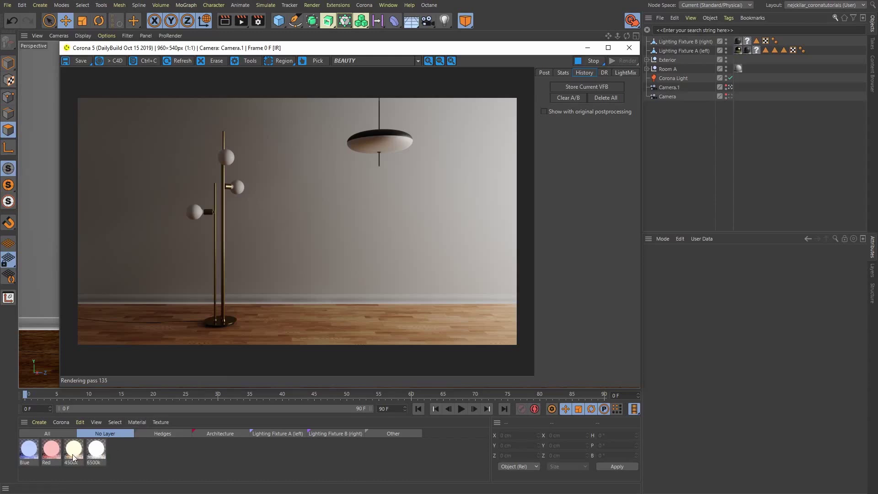
Create a Corona Select material and name it Light Bulb A.
left_click(61, 422)
left_click(81, 342)
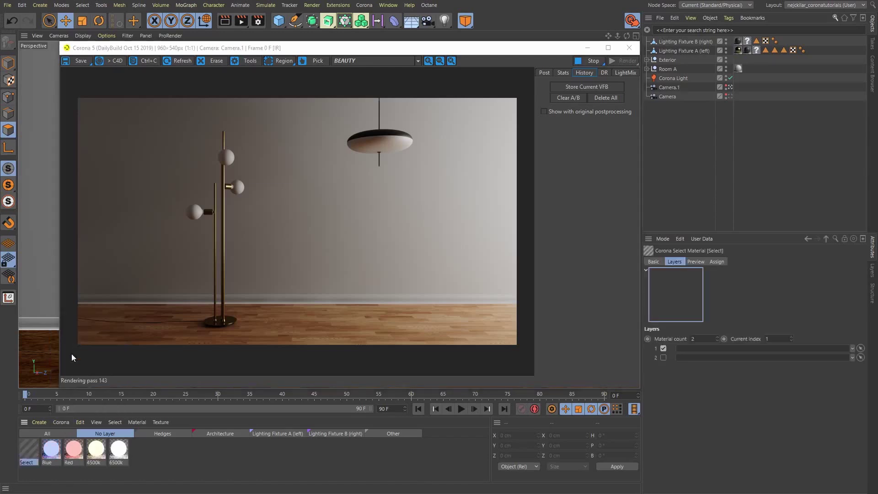
double_click(30, 463)
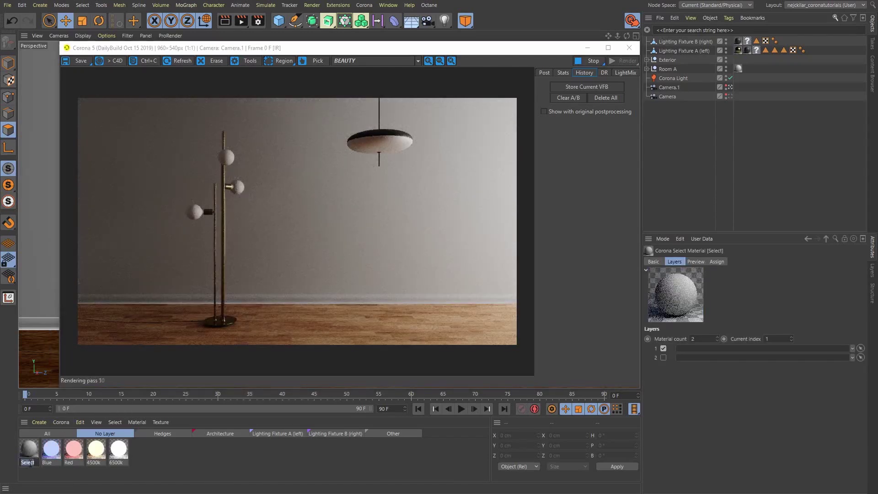
type("Light Bulb A")
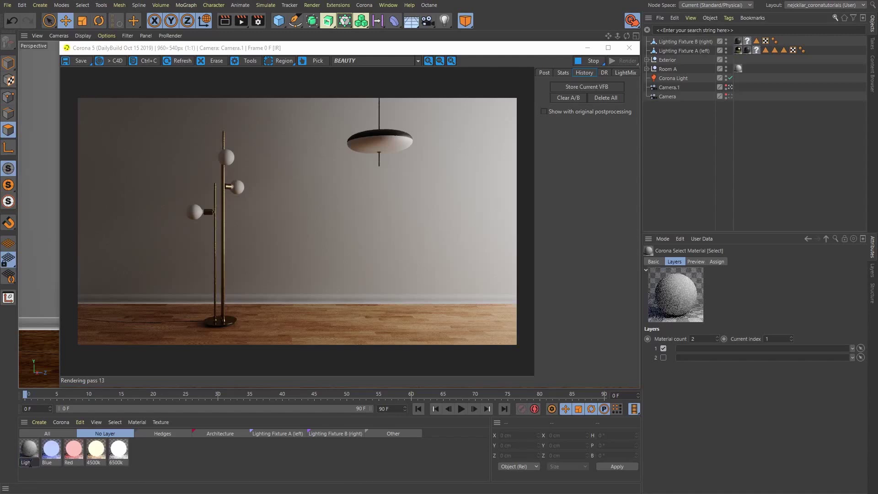
key("Return")
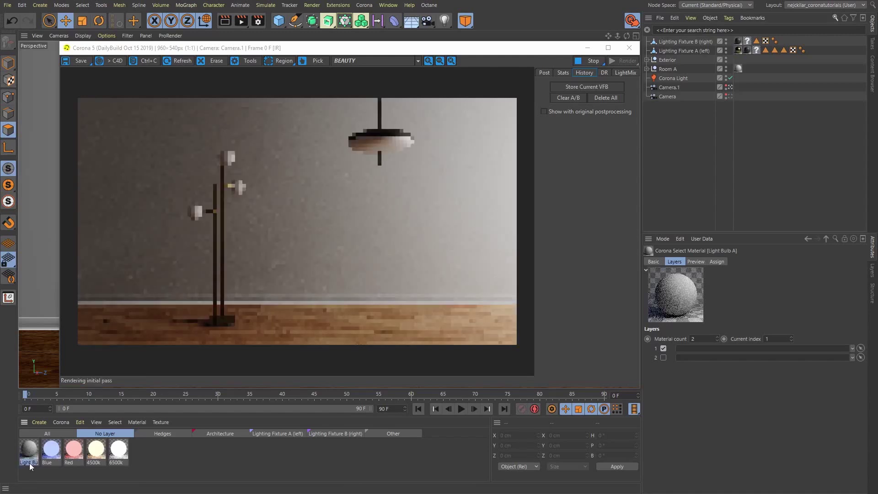
Open Light Bulb A for editing and set its material count to 4.
double_click(29, 449)
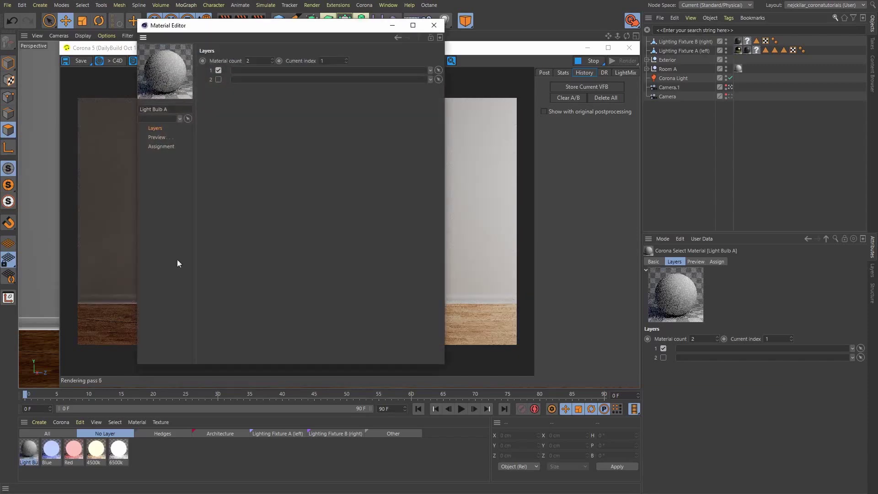
left_click_drag(289, 26, 176, 37)
left_click(159, 67)
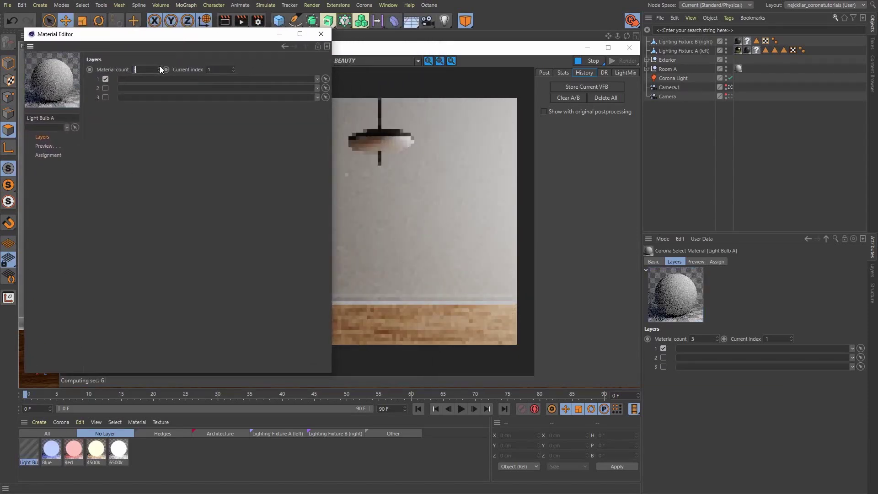
left_click(160, 68)
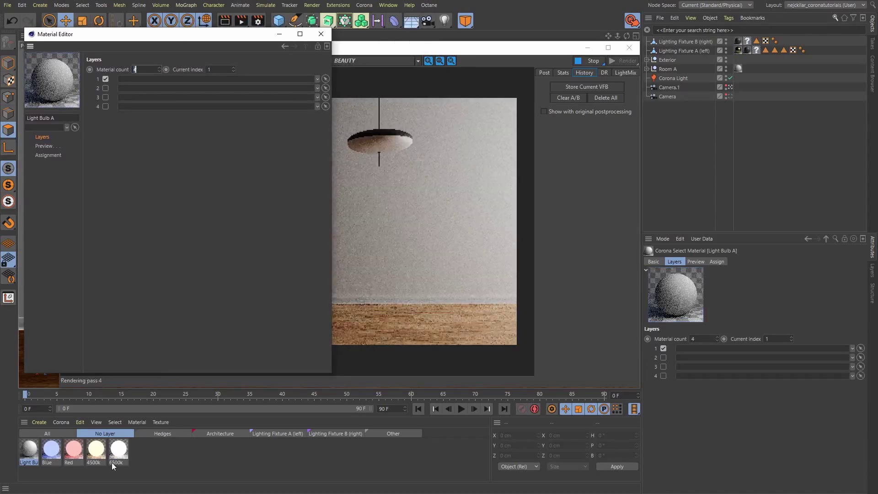
Assign the 6500k, 4500k, Red and Blue materials to Light Bulb A's layers 1 to 4 in that order.
left_click_drag(116, 452, 163, 81)
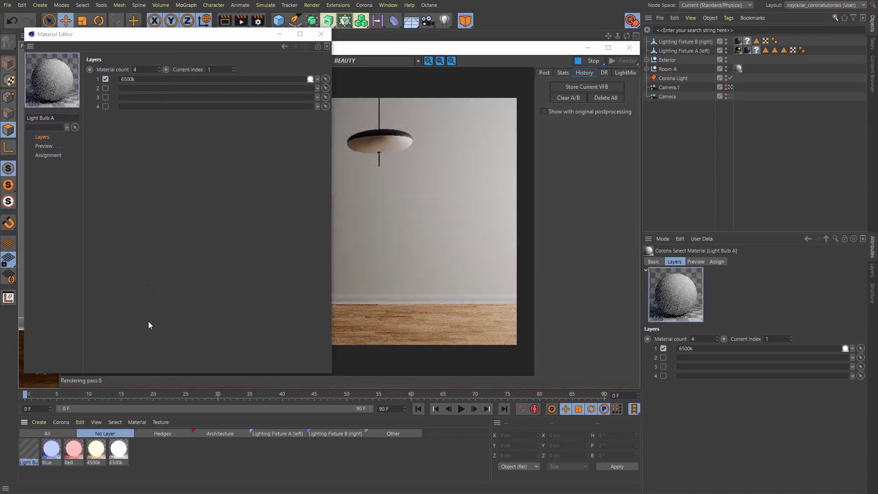
left_click_drag(200, 181, 133, 90)
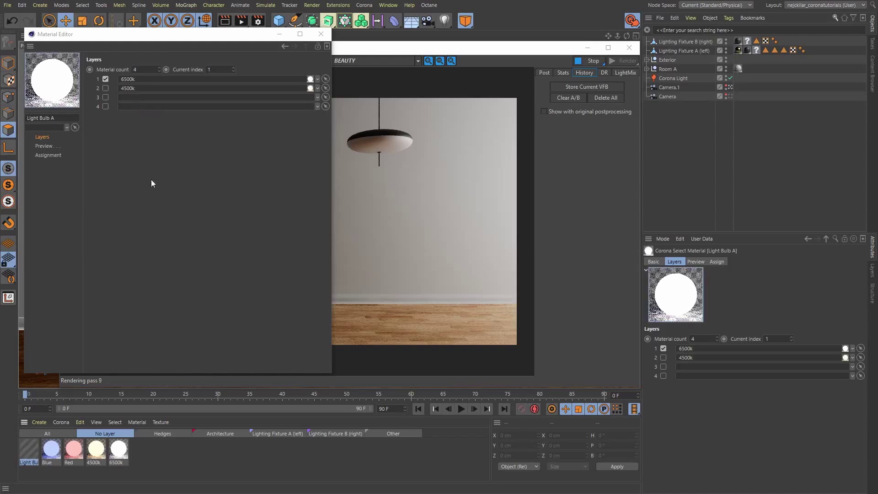
left_click_drag(74, 453, 142, 97)
left_click_drag(51, 449, 143, 108)
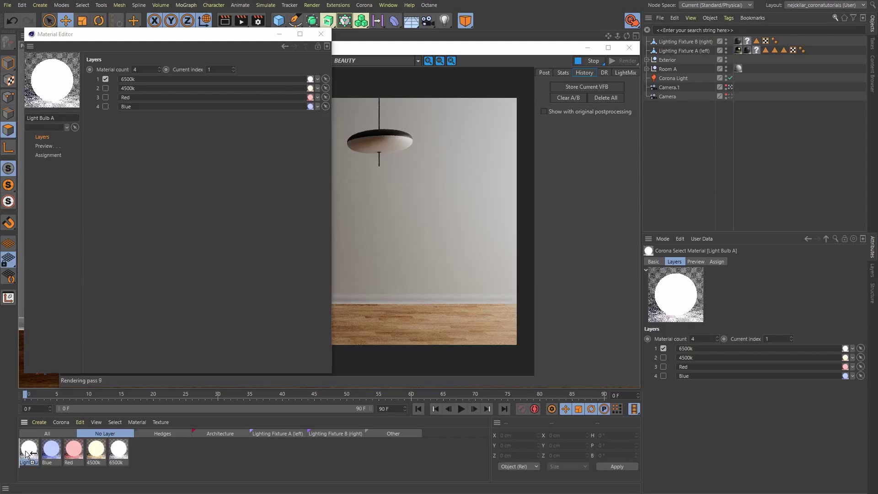
Duplicate the Light Bulb A material and rename the copy Light Bulb B.
key("ctrl+c")
key("ctrl+v")
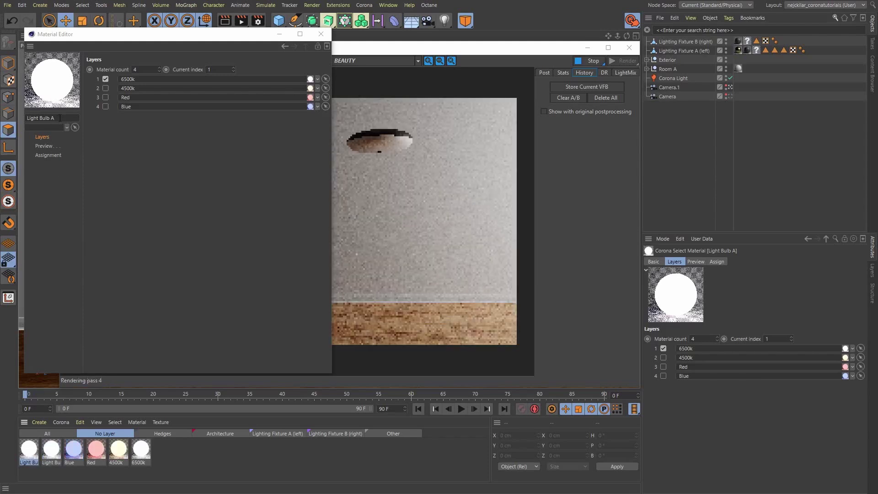
key("BackSpace")
type("B")
key("Return")
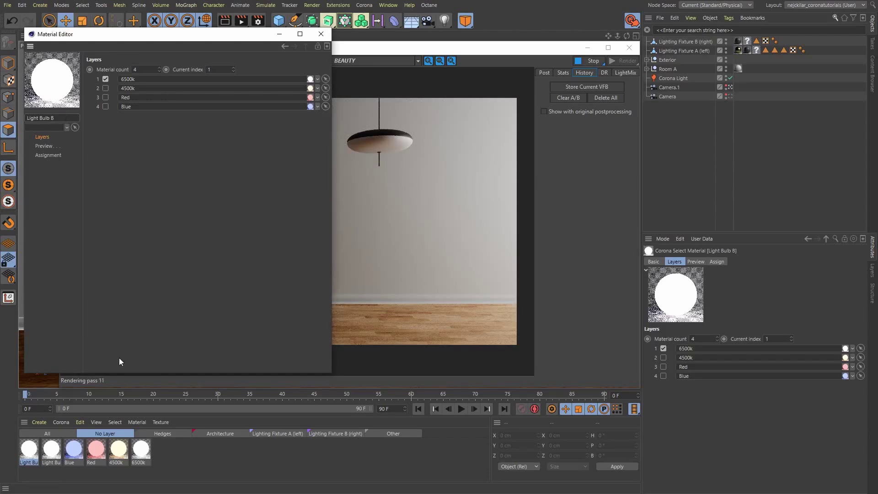
Replace the missing bulb materials with Light Bulb A on Lighting Fixture A (left) and Light Bulb B on Lighting Fixture B (right).
left_click_drag(52, 450, 683, 51)
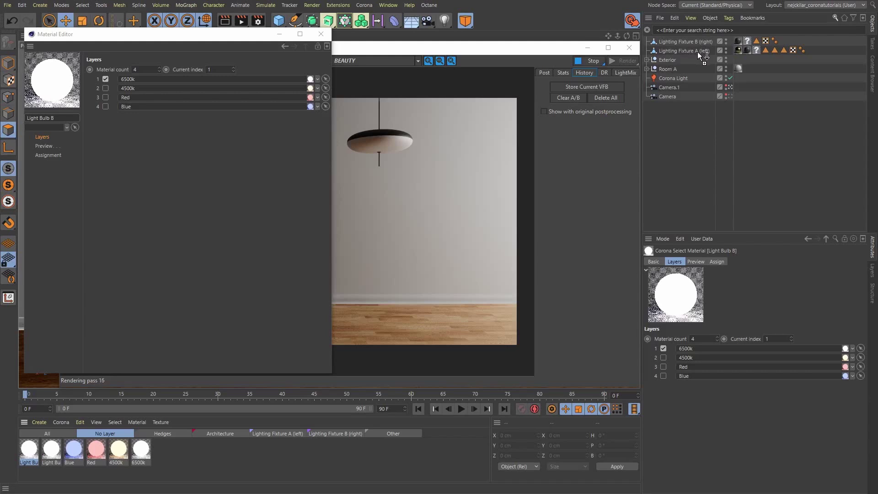
left_click_drag(756, 47, 756, 48)
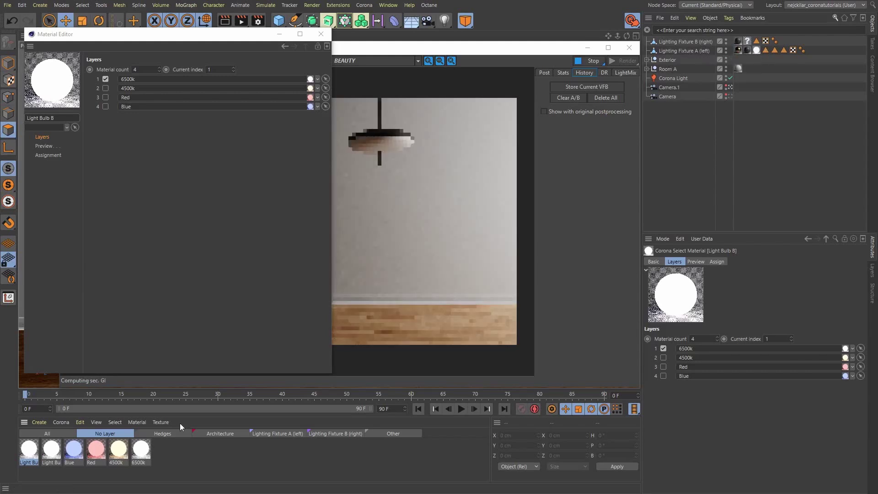
left_click_drag(25, 453, 748, 42)
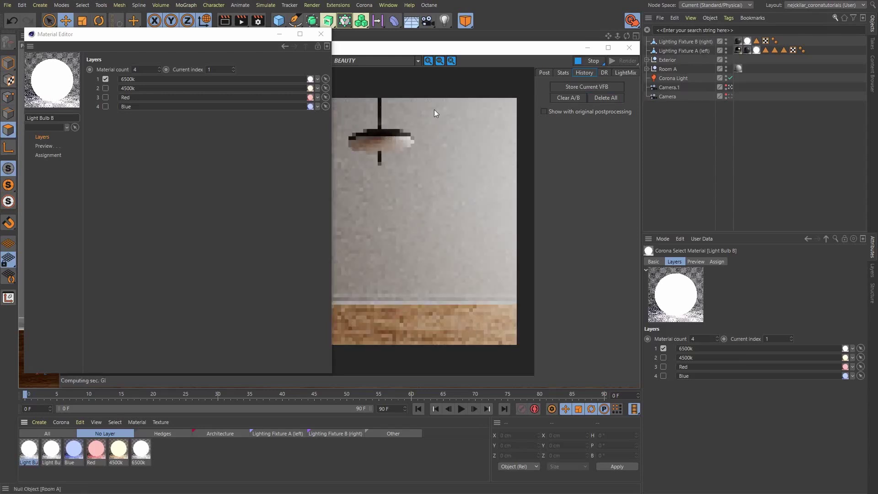
Move the render window aside to reveal both lamps and set Light Bulb B's current index to 2.
left_click_drag(361, 50, 569, 50)
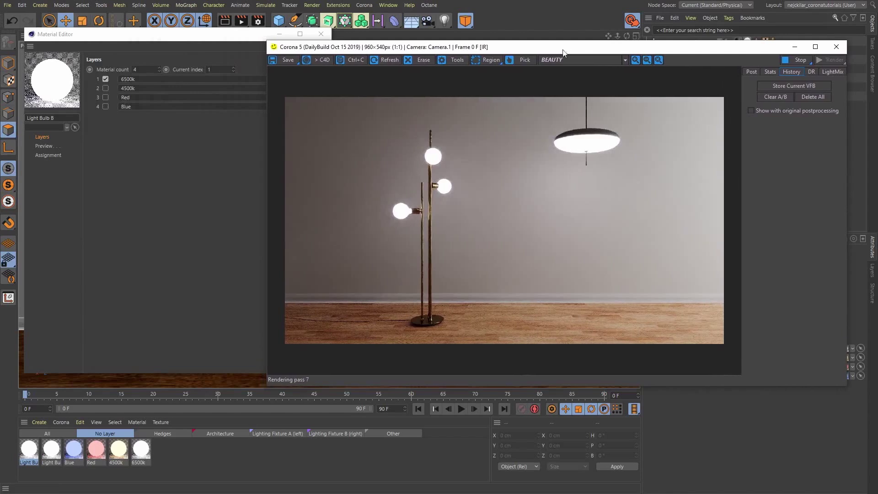
left_click(179, 43)
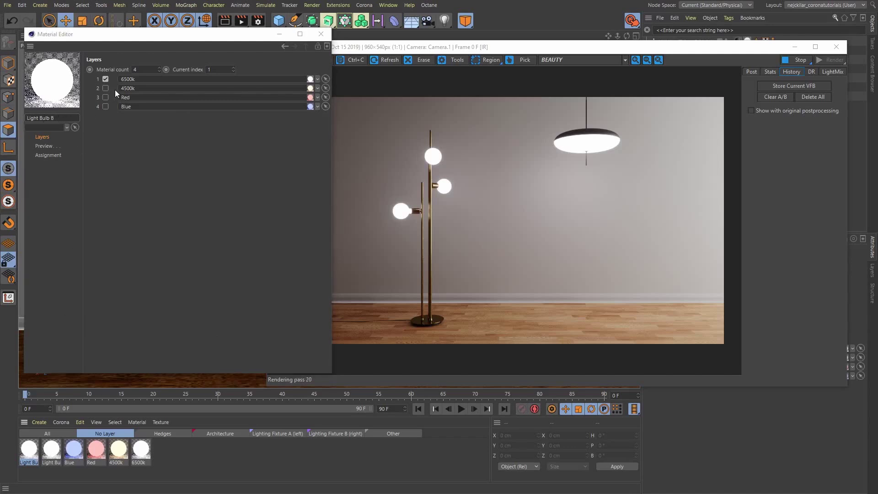
left_click(233, 68)
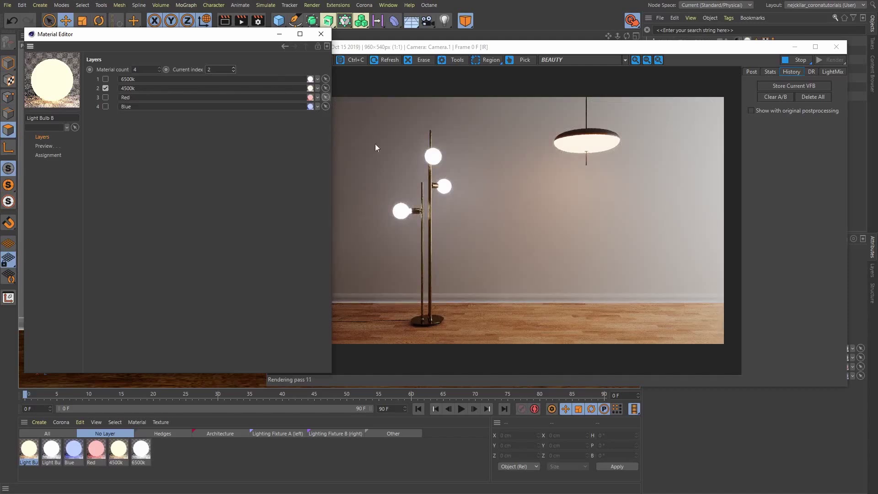
Activate the Red layer in Light Bulb A and the Blue layer in Light Bulb B.
left_click(52, 449)
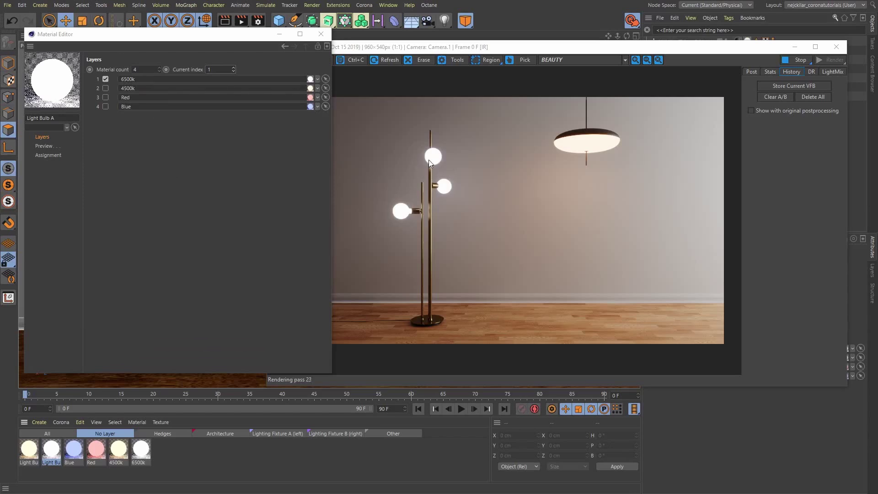
left_click(106, 98)
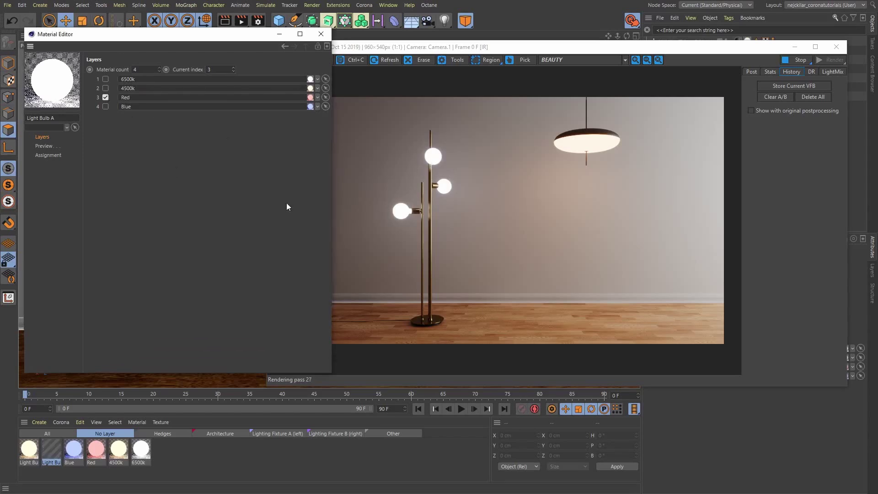
left_click(33, 452)
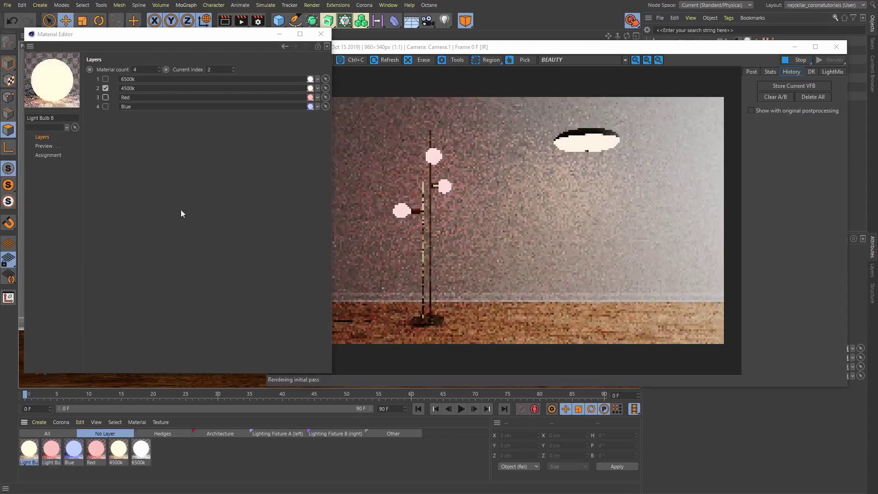
left_click(105, 106)
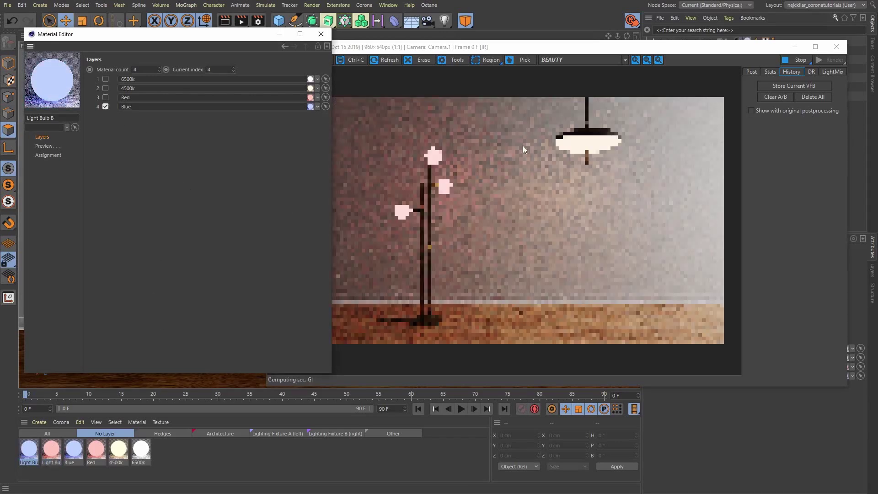
Reposition the render window to inspect the coloured lights and switch Light Bulb B to its 4500k layer.
left_click_drag(684, 52, 521, 54)
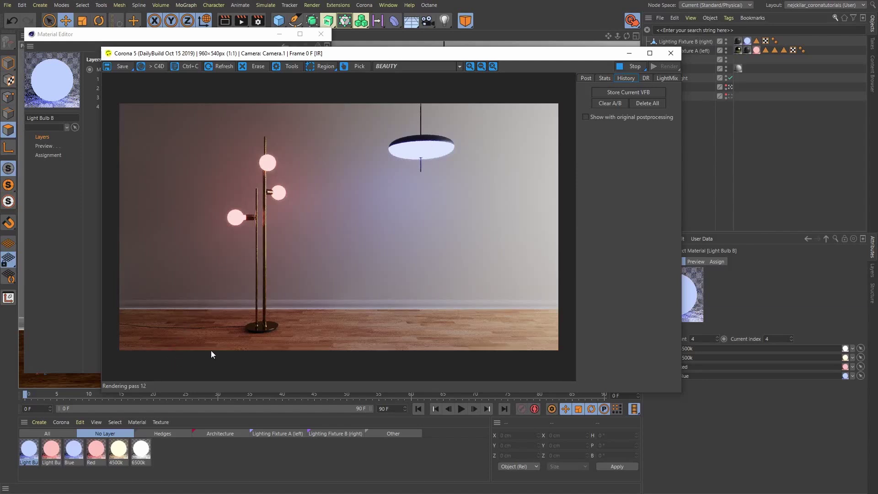
left_click_drag(372, 55, 326, 59)
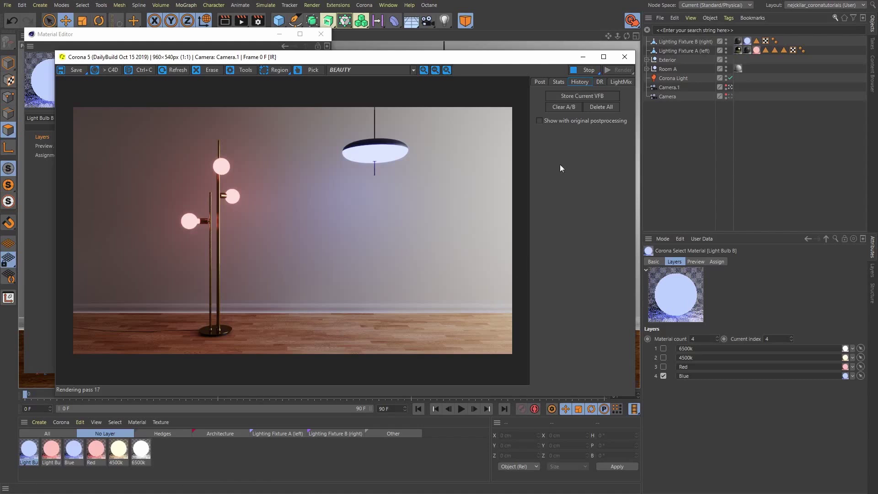
left_click_drag(333, 62, 451, 61)
left_click(105, 99)
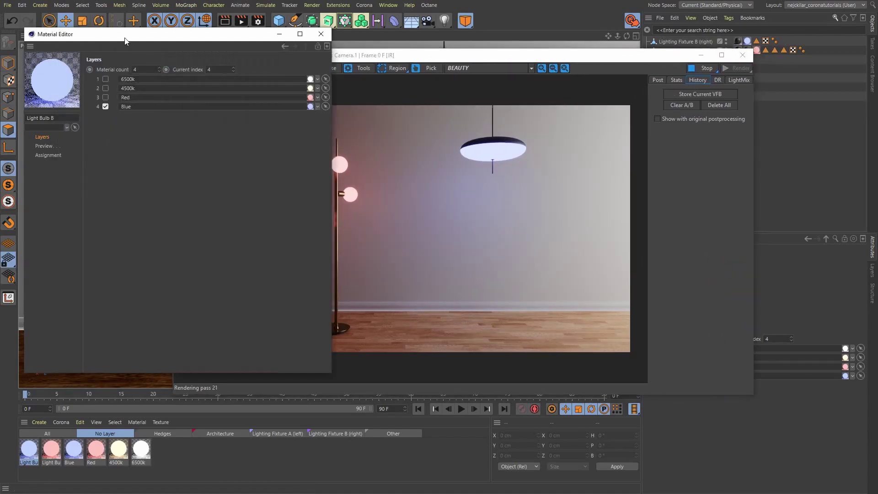
left_click(105, 88)
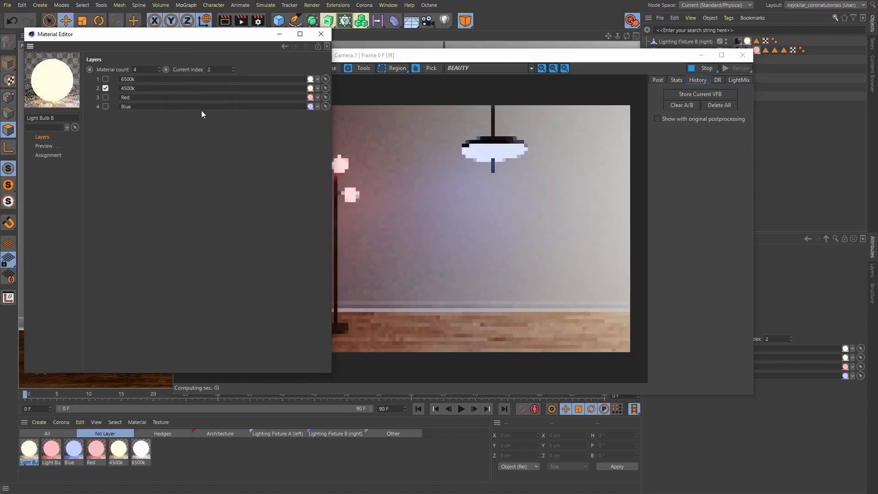
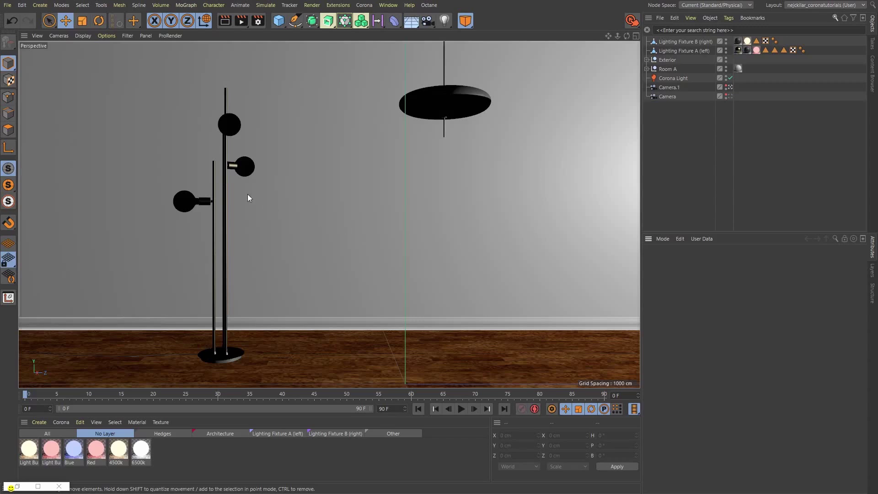
Copy Lighting Fixture A (left) from Scene B.c4d into Scene C - Extra Floor Material.c4d.
left_click(227, 166)
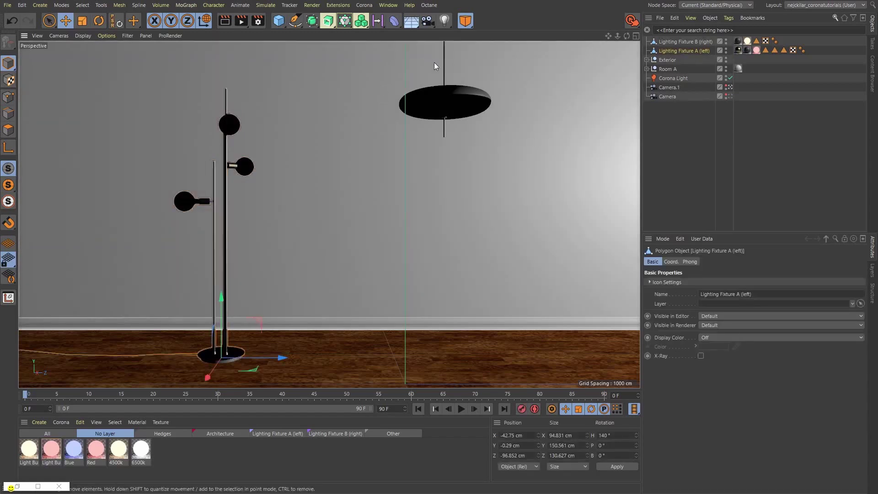
left_click(388, 5)
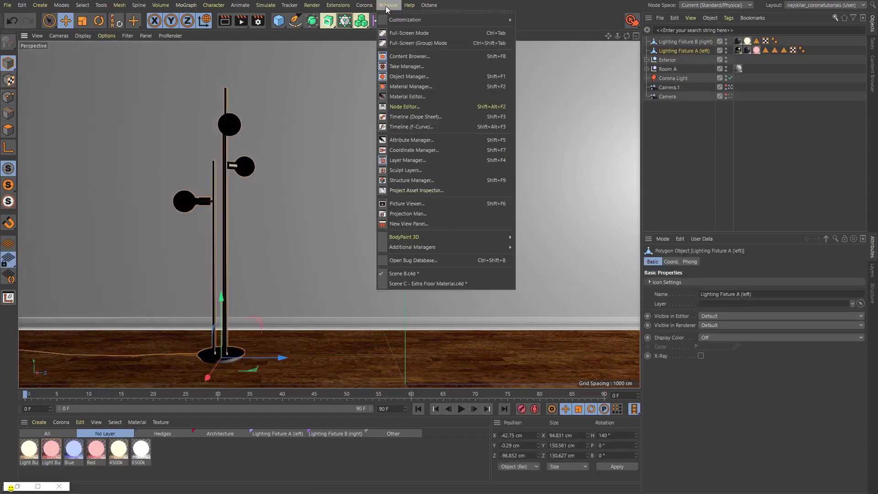
left_click(410, 284)
key("ctrl+v")
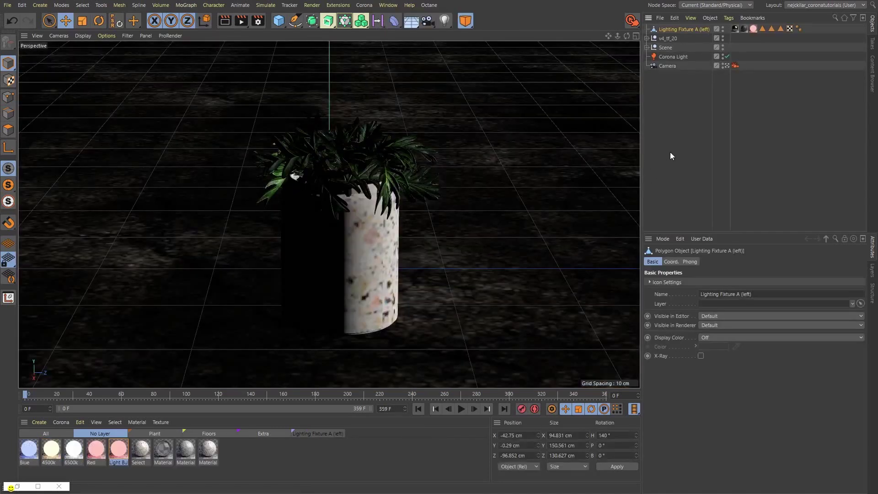
Open the copied Light Bulb A material in the Material Editor and examine its layers.
left_click(671, 156)
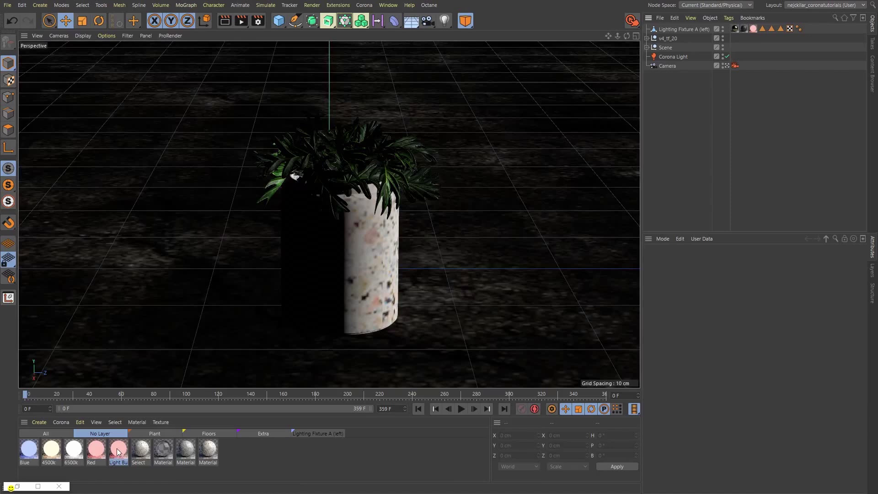
double_click(117, 448)
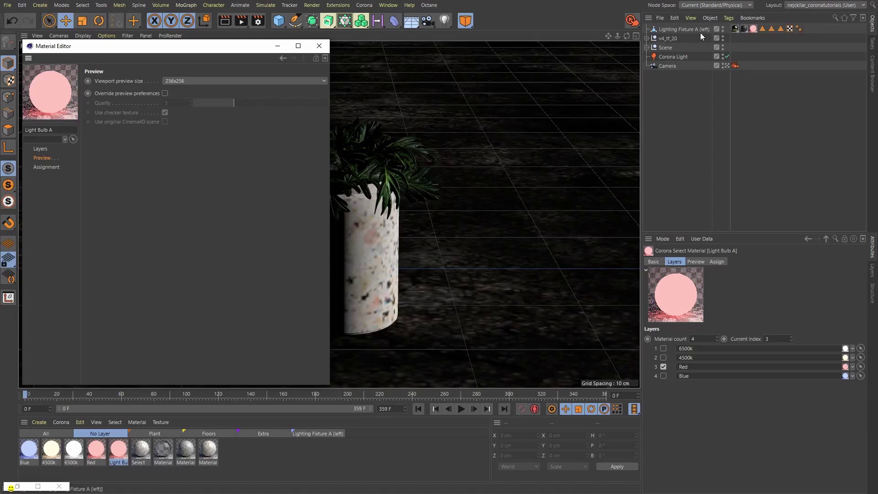
left_click(40, 150)
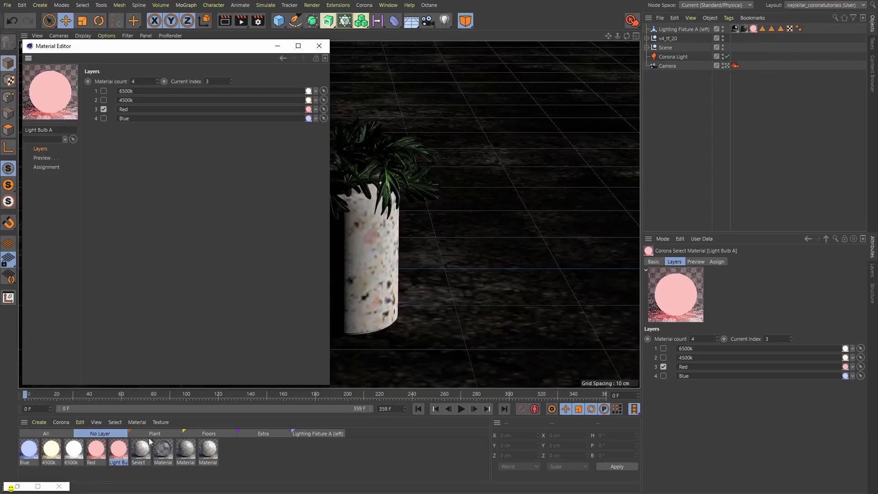
Delete the Blue, 4500k, 6500k, Red and Light Bulb A materials from the plant scene and minimize the Material Editor.
double_click(121, 471)
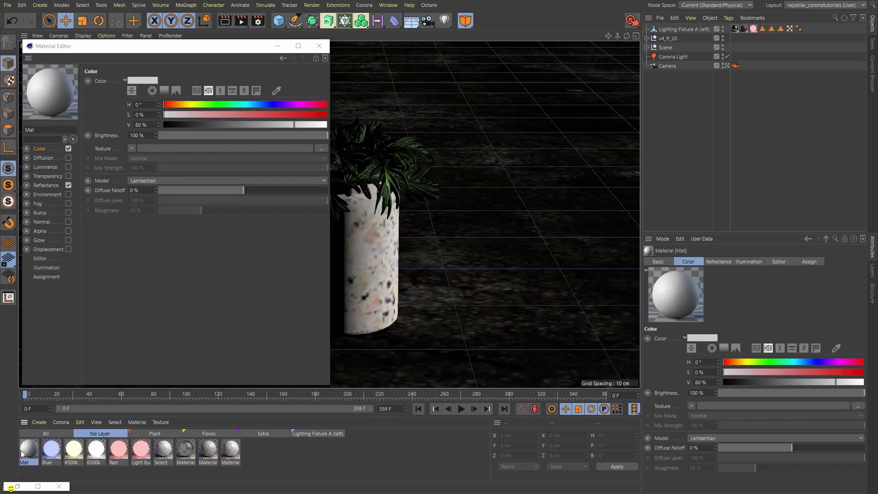
key("Delete")
left_click_drag(120, 465, 28, 451)
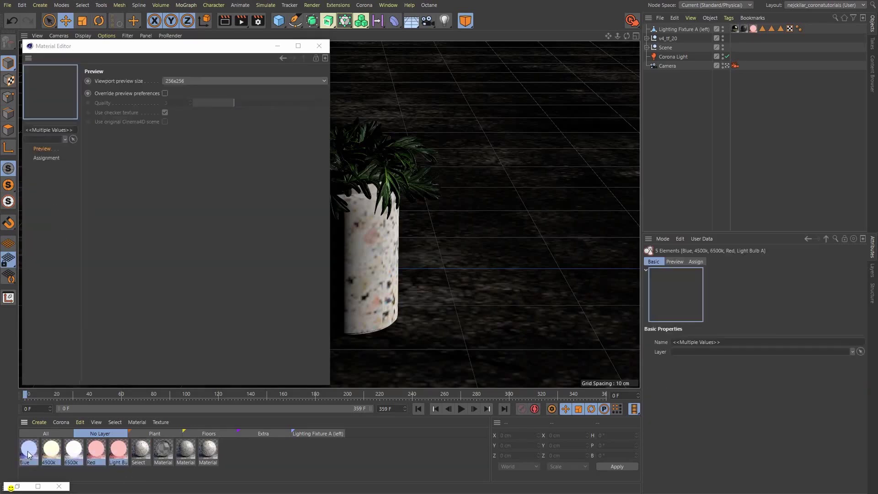
key("Delete")
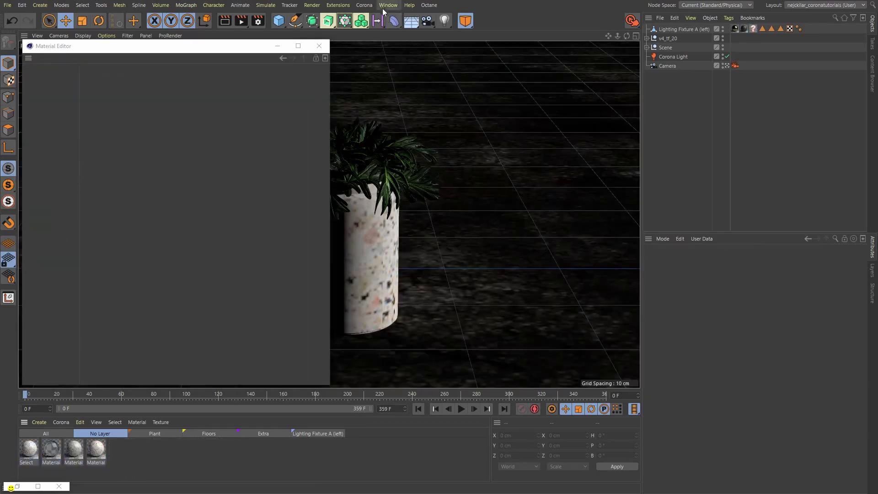
left_click(283, 50)
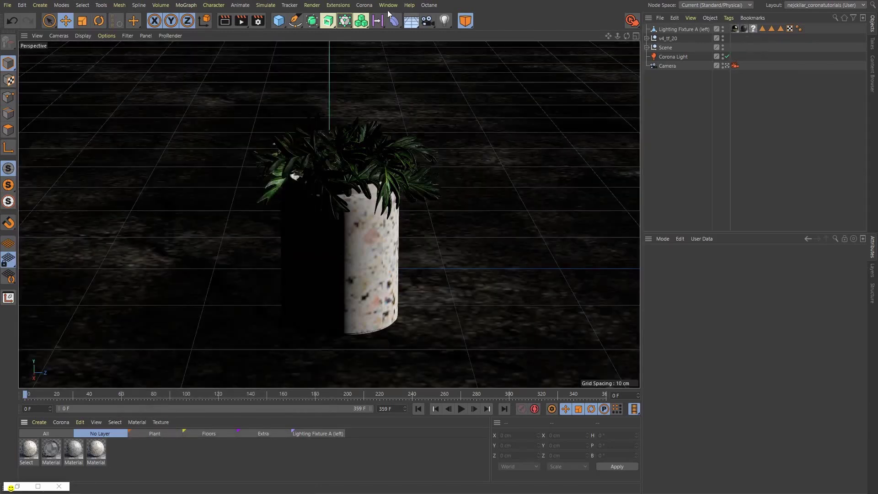
Switch back to Scene B.c4d, copy the Light Bulb A material and display its layers in the Material Editor.
left_click(388, 6)
left_click(430, 275)
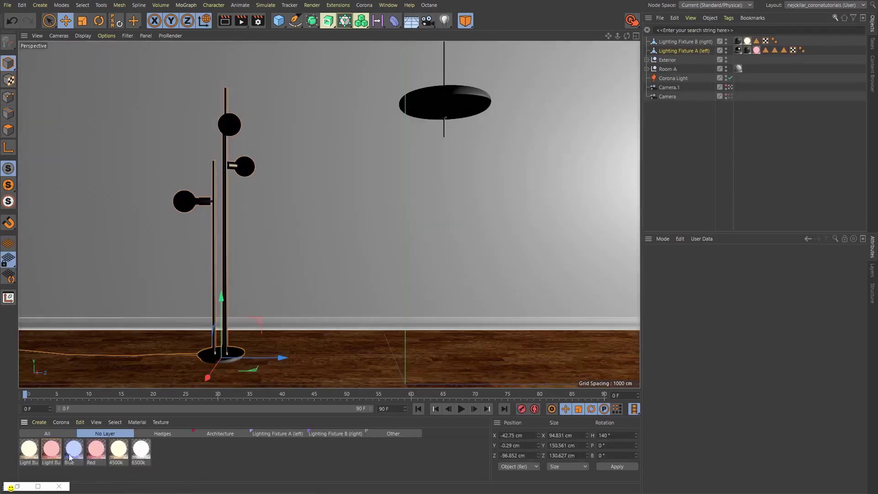
left_click(51, 449)
double_click(53, 451)
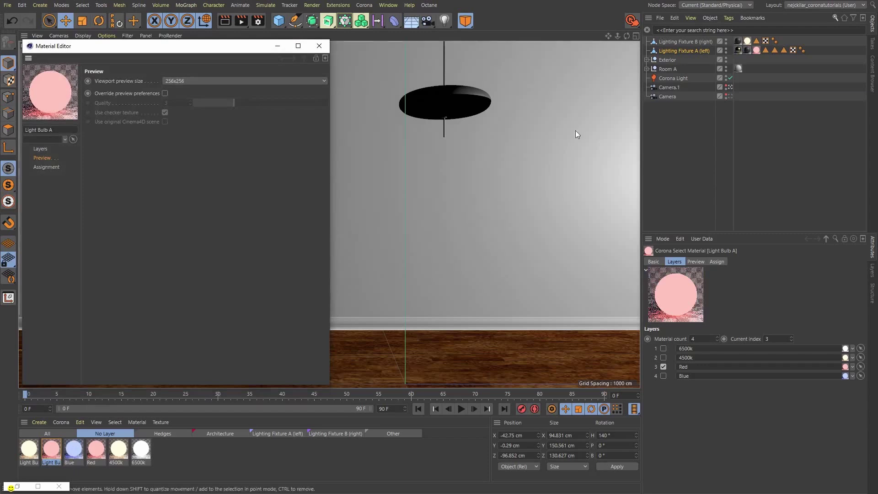
left_click(54, 453)
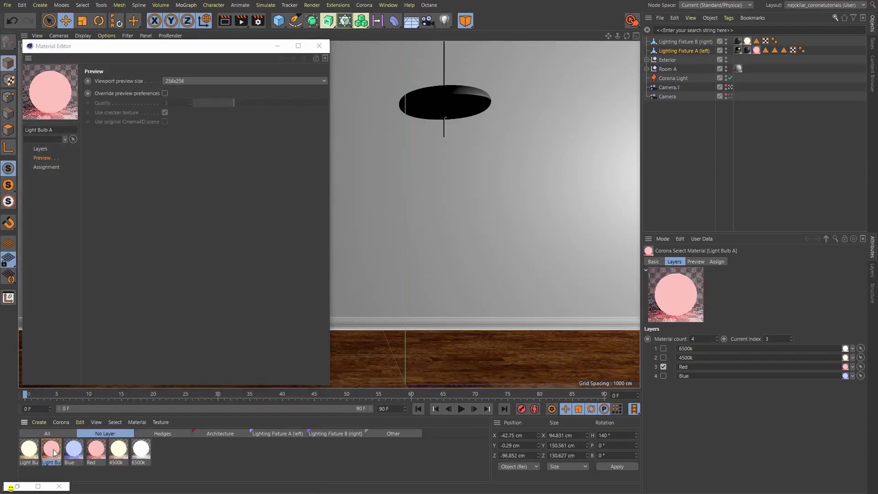
left_click(41, 148)
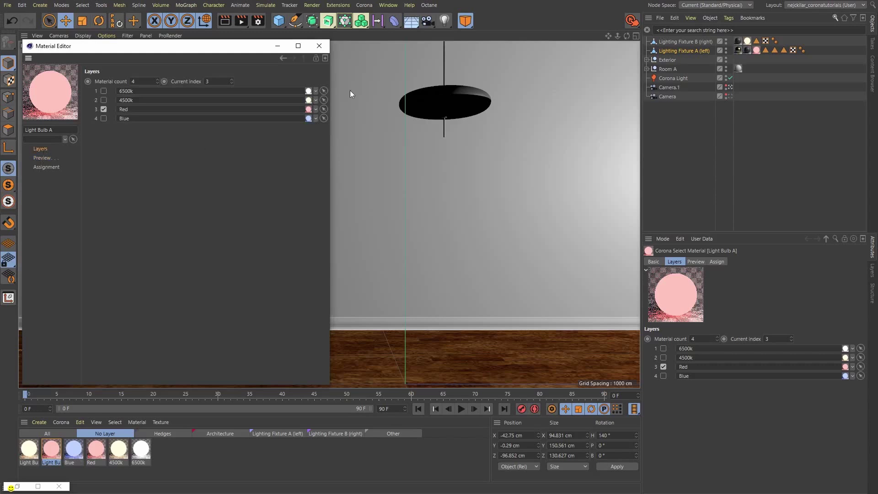
Paste Light Bulb A into Scene C - Extra Floor Material.c4d and use it to replace the missing material on Lighting Fixture A (left).
left_click(388, 5)
left_click(425, 286)
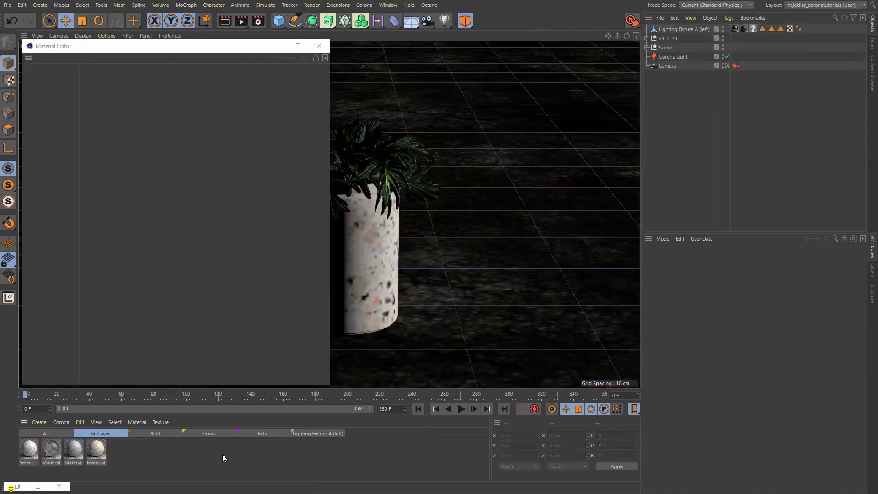
key("ctrl+v")
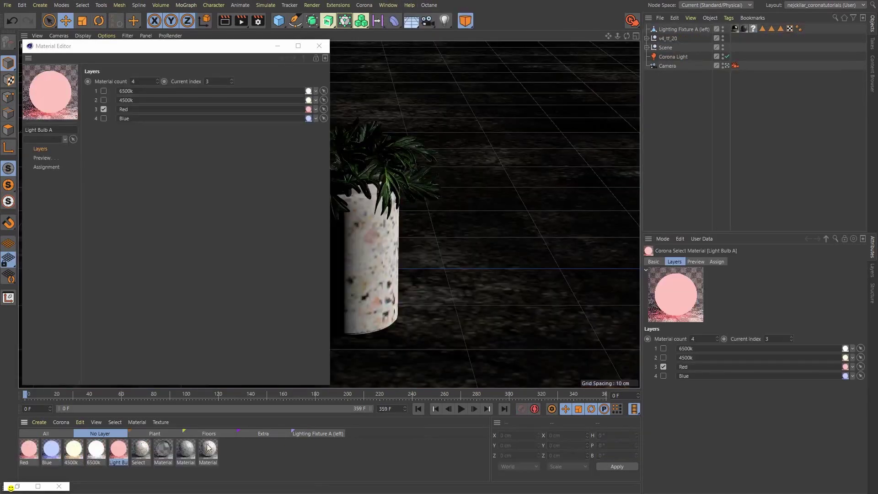
left_click_drag(208, 448, 753, 29)
Show the Extra material layer and examine the concrete bitmaps feeding its Corona Select Shader in the node material editor.
left_click(263, 434)
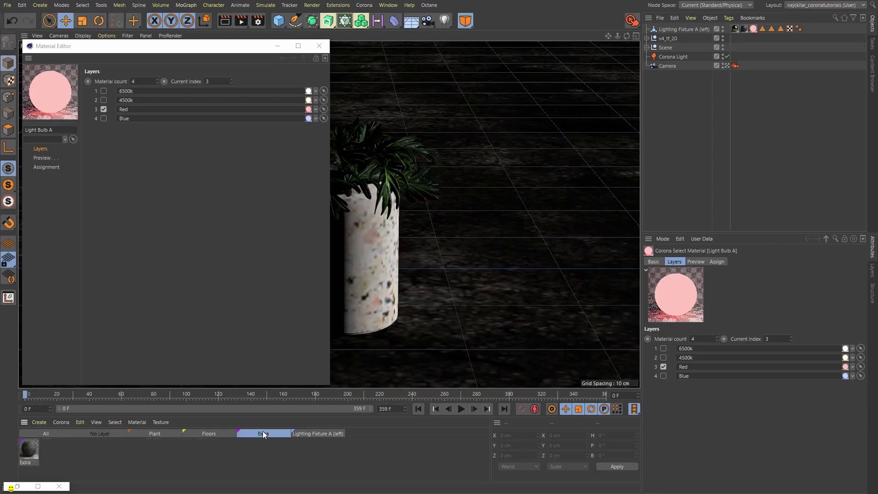
left_click(277, 46)
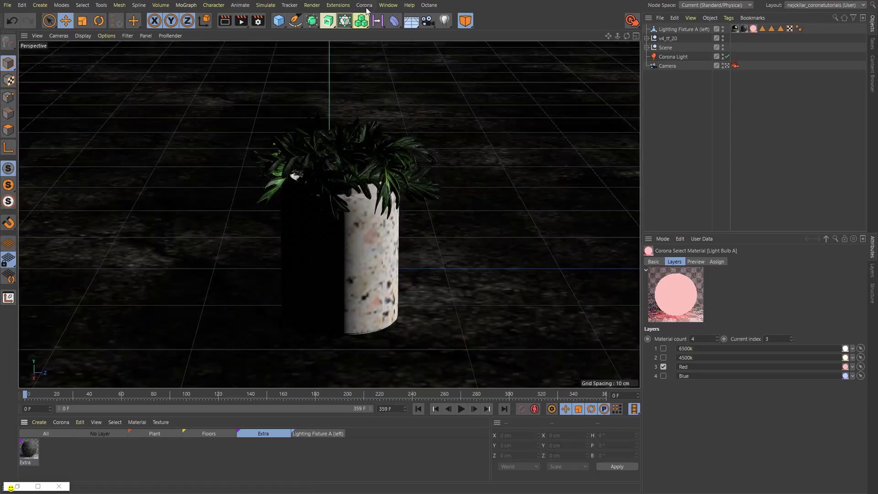
left_click(366, 7)
left_click(382, 109)
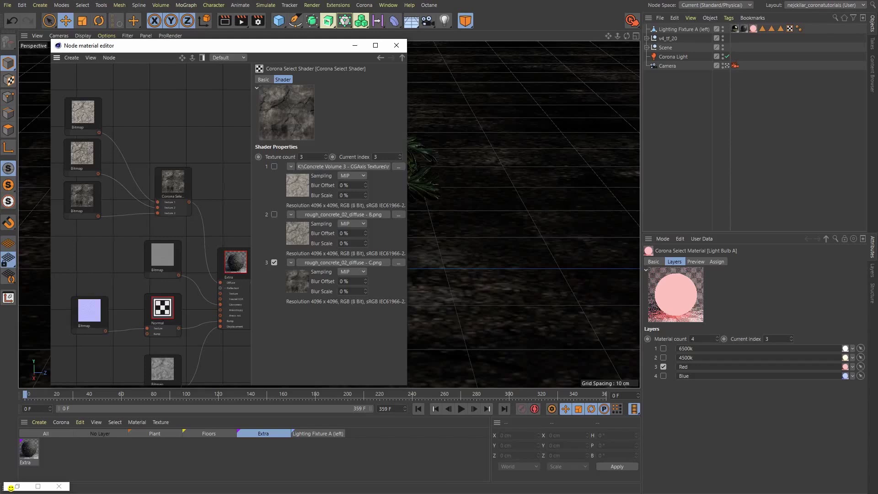
middle_click_drag(139, 188, 149, 188)
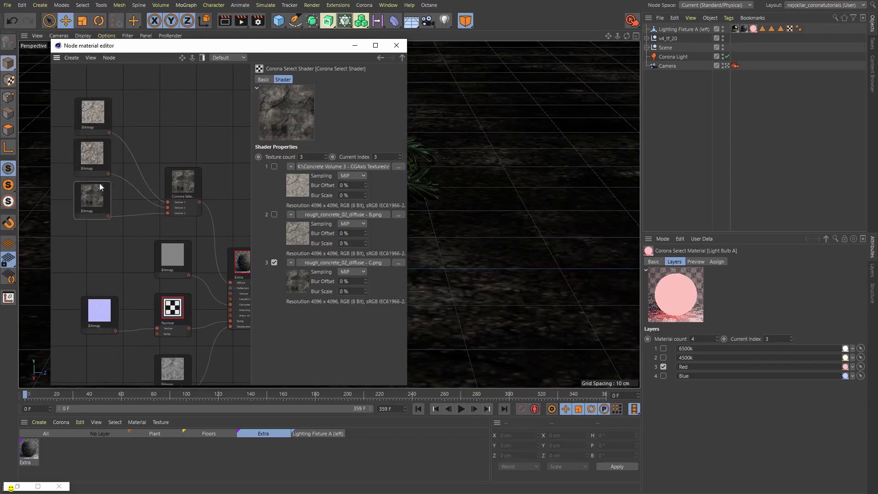
middle_click_drag(153, 171, 136, 167)
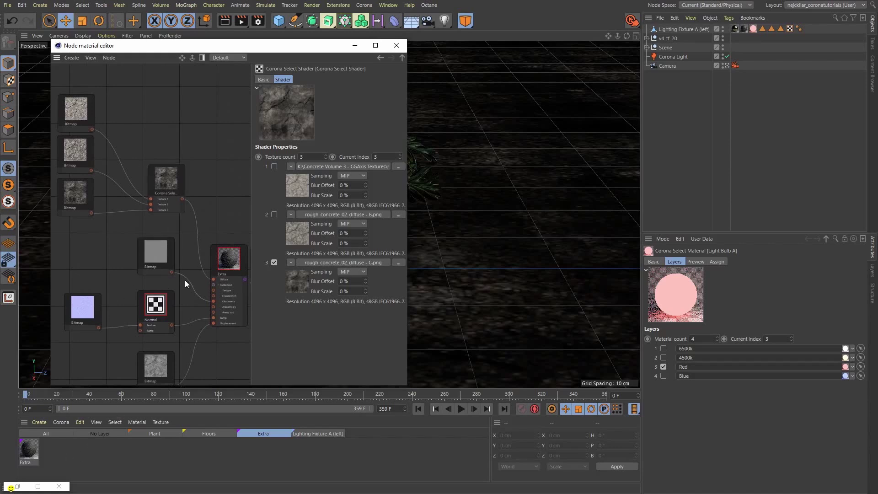
Copy the Extra material into Scene B.c4d, minimizing the node material editor along the way.
left_click(31, 445)
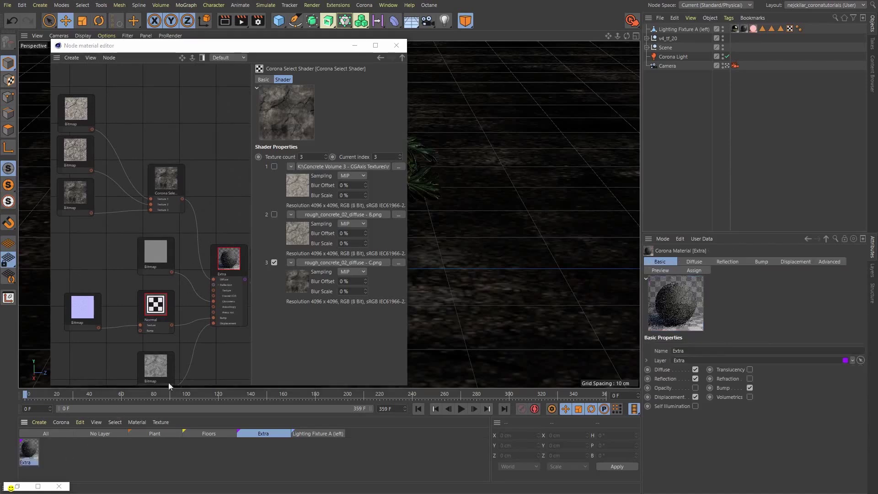
left_click(388, 5)
left_click(402, 274)
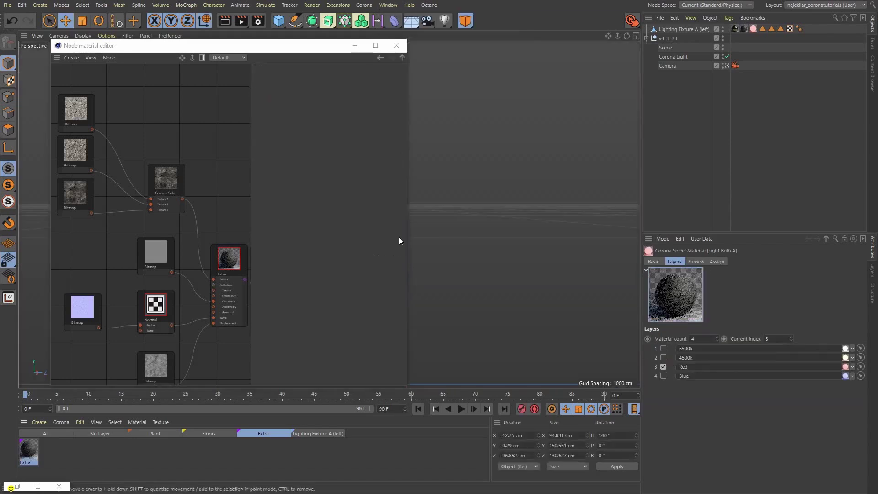
left_click(355, 46)
left_click(671, 147)
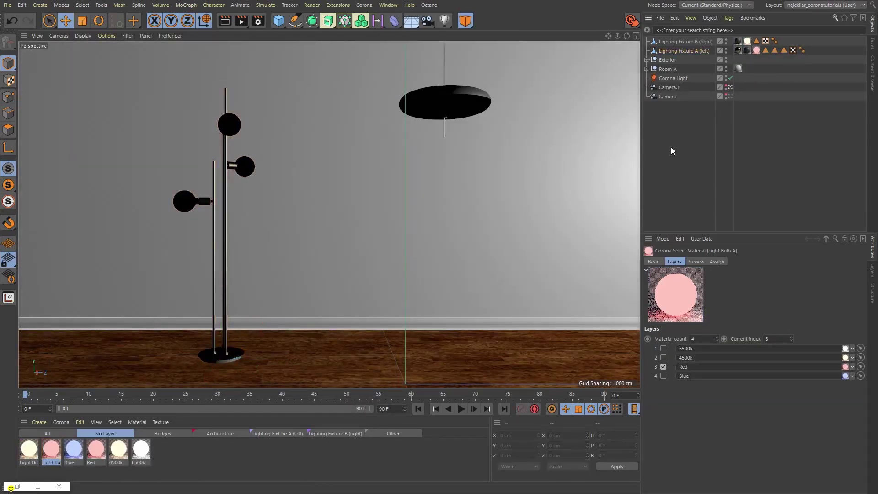
left_click(280, 449)
key("ctrl+v")
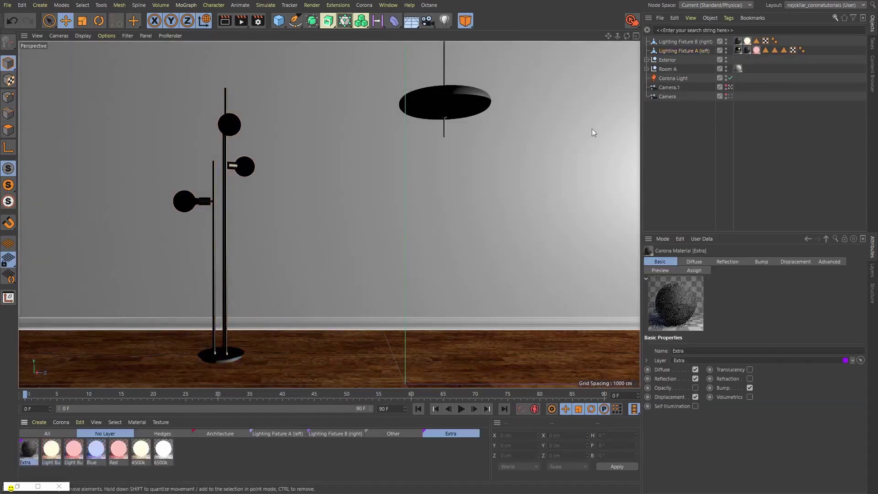
Replace the material on Room A's Floor with Extra and bring up the Corona render window.
left_click(647, 69)
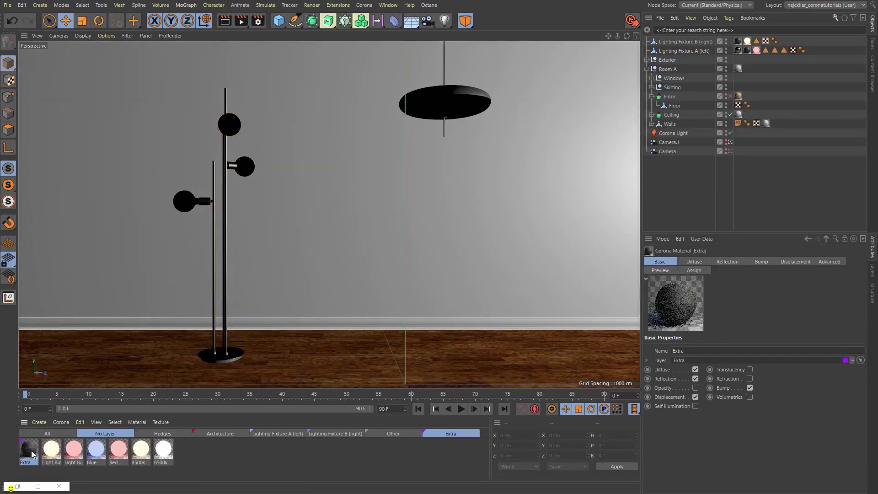
left_click_drag(738, 96, 741, 97)
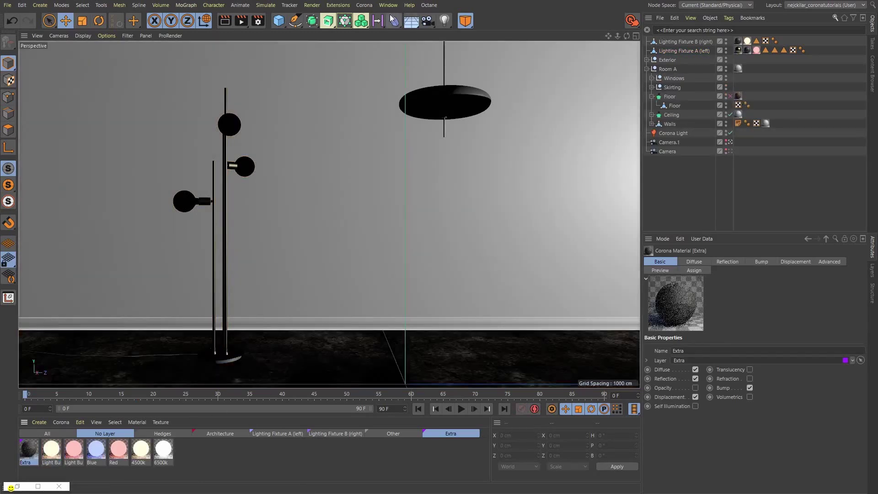
left_click(372, 7)
left_click(372, 127)
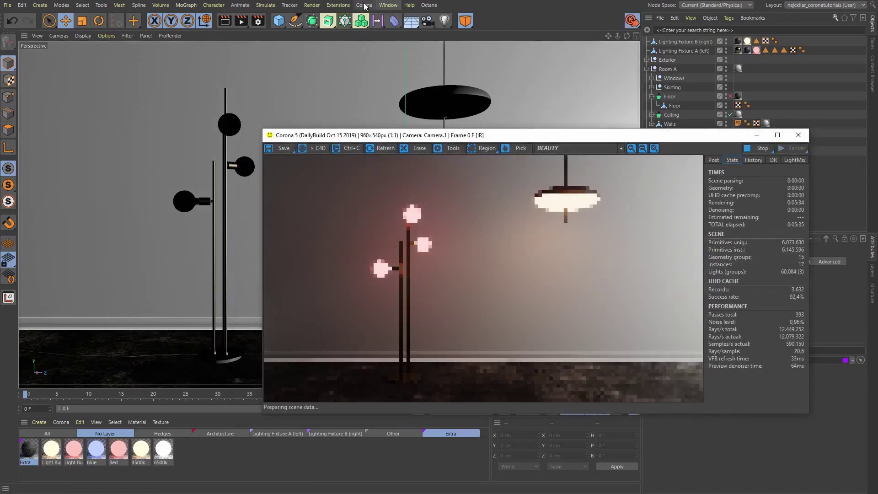
Open the Extra material's node graph, select its Corona Select Shader and set the current index to 1.
left_click(364, 5)
left_click(375, 105)
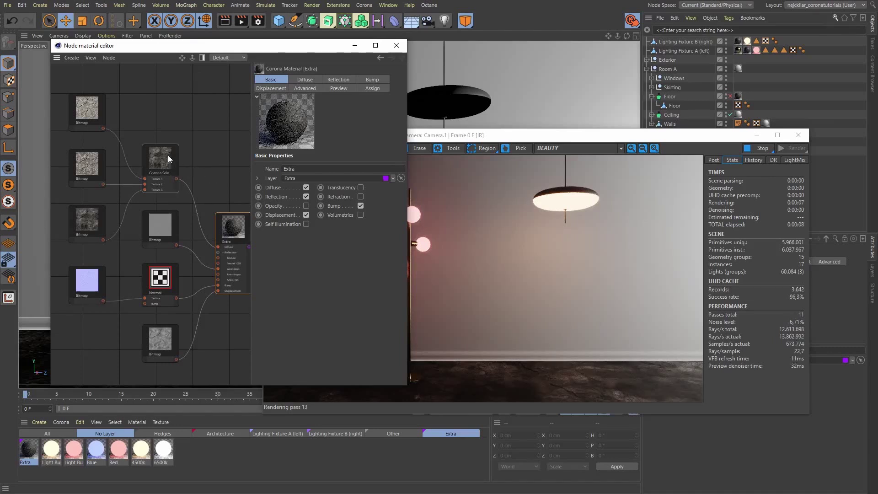
key("h")
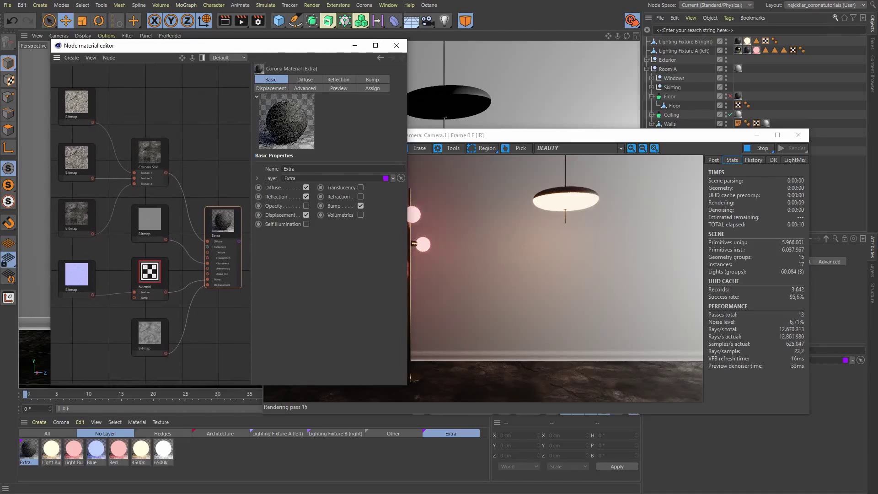
left_click(158, 151)
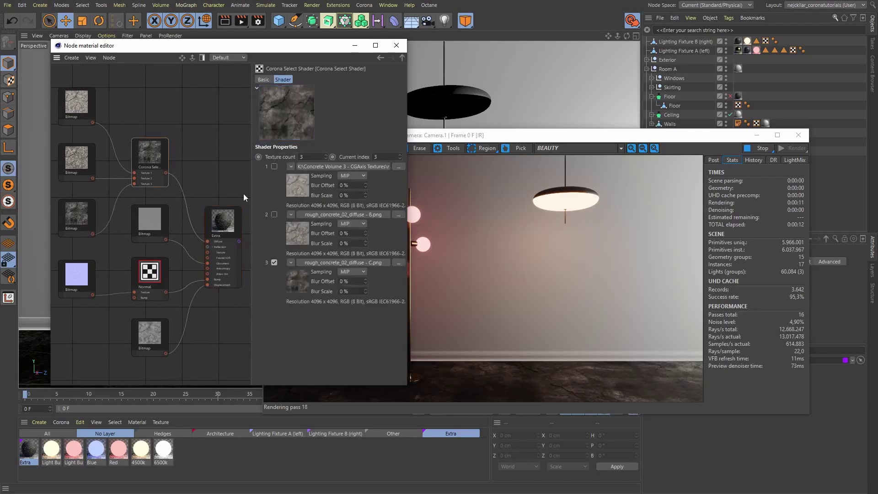
left_click_drag(251, 184, 248, 183)
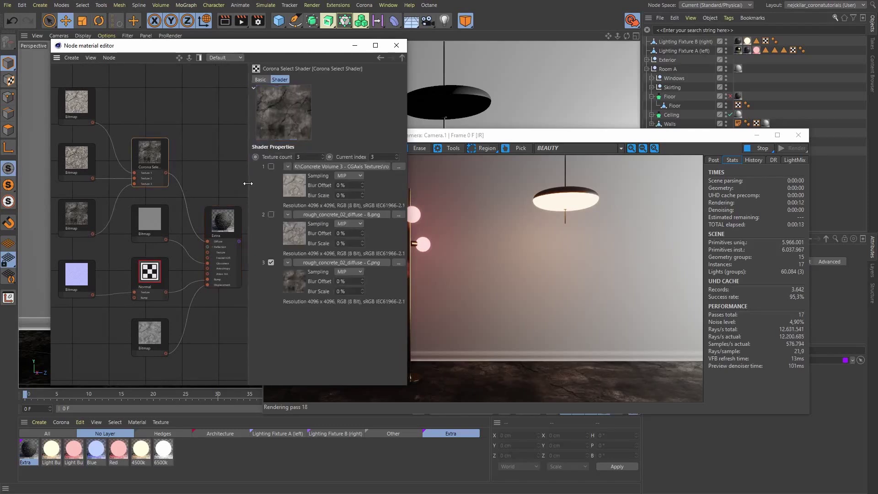
double_click(397, 158)
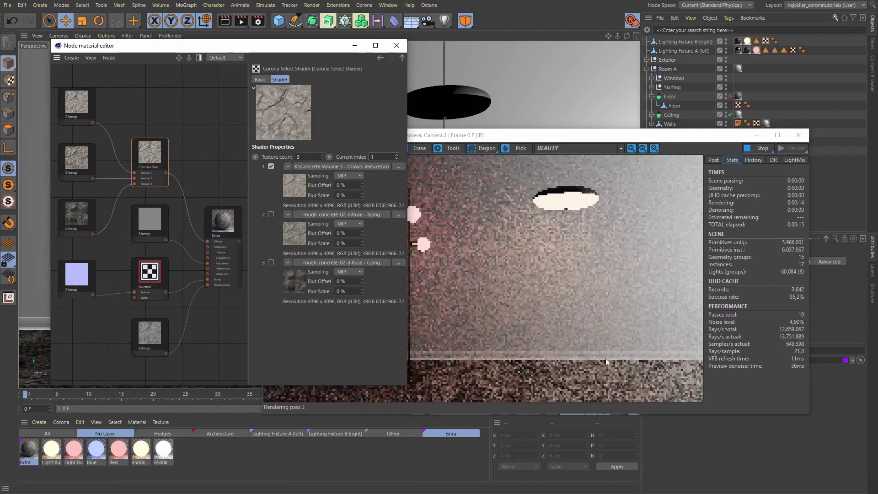